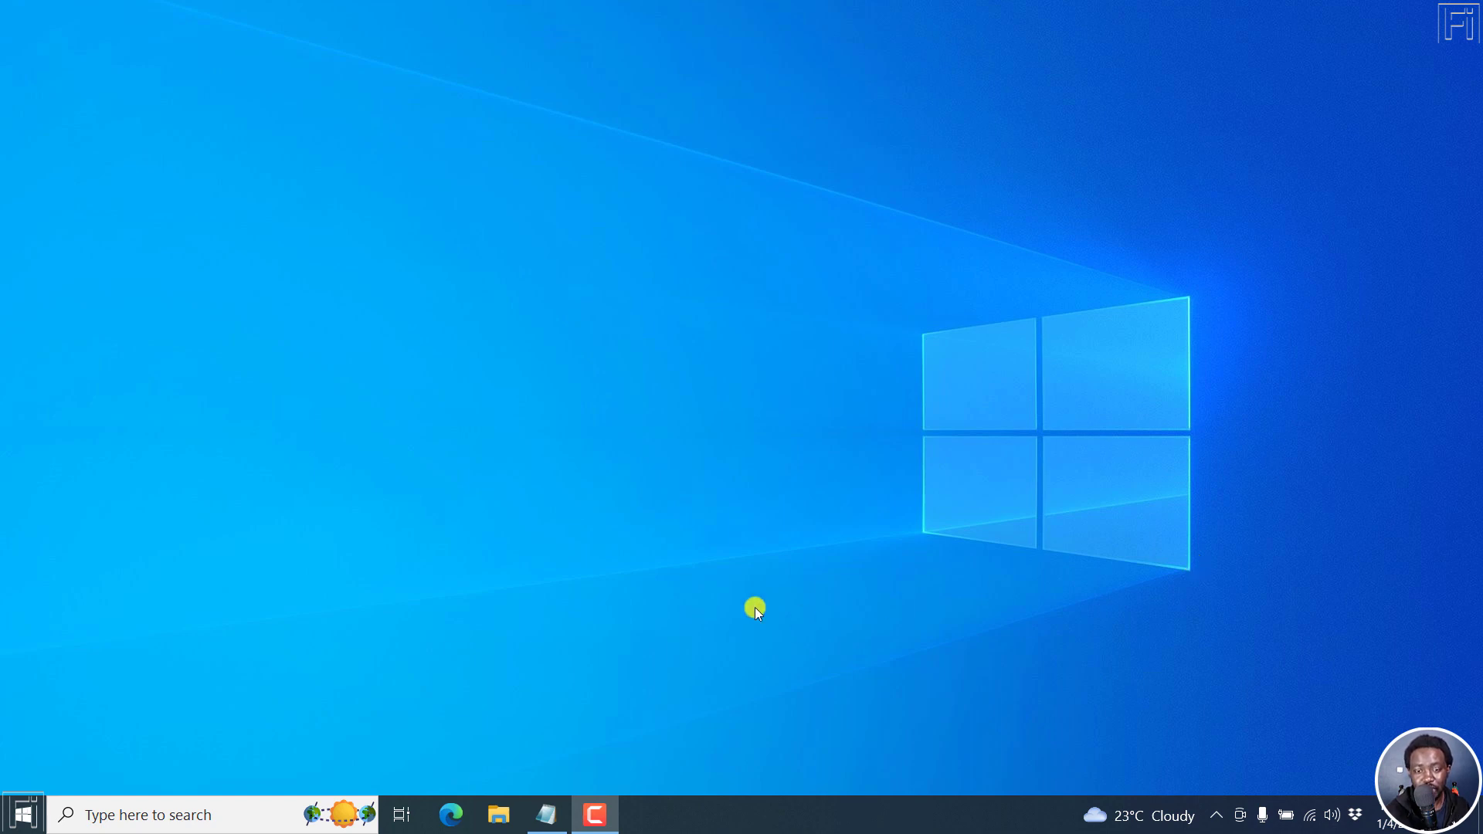
Step: Launch Buzz from the recent apps and check its version under About Buzz
{"action": "left_click", "coordinate": [136, 813]}
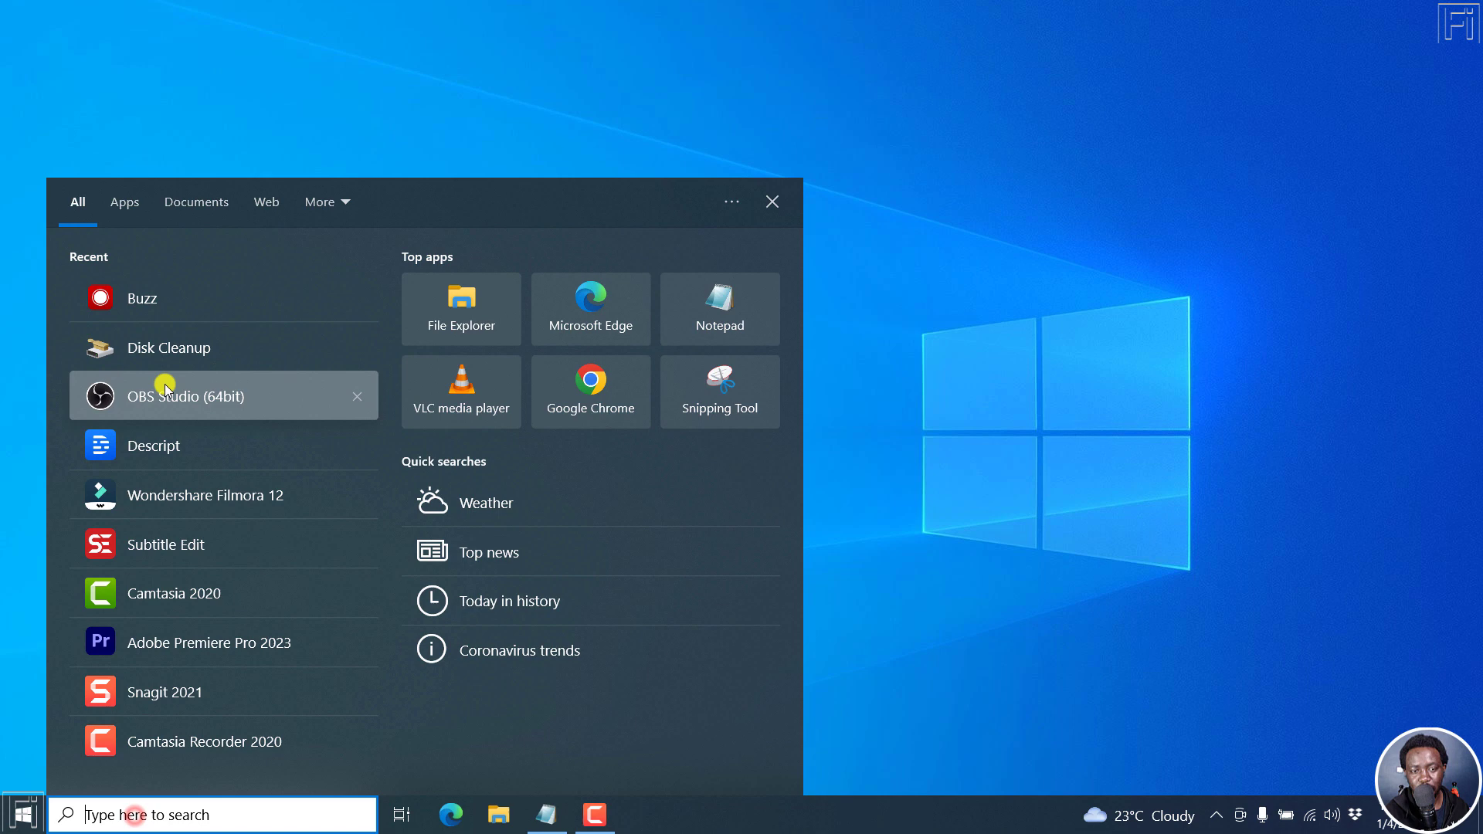
{"action": "left_click", "coordinate": [161, 289]}
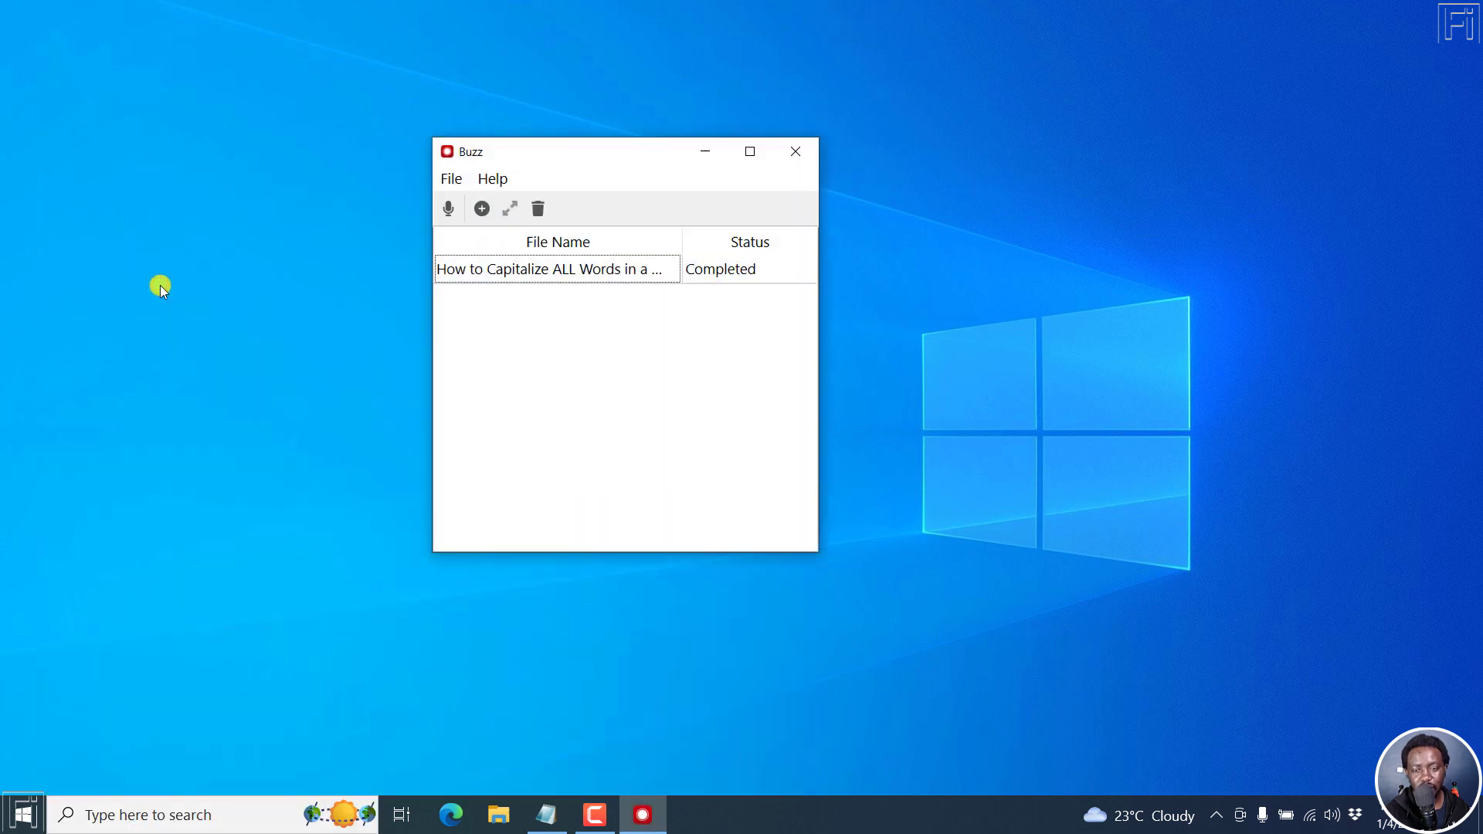
{"action": "left_click", "coordinate": [495, 179]}
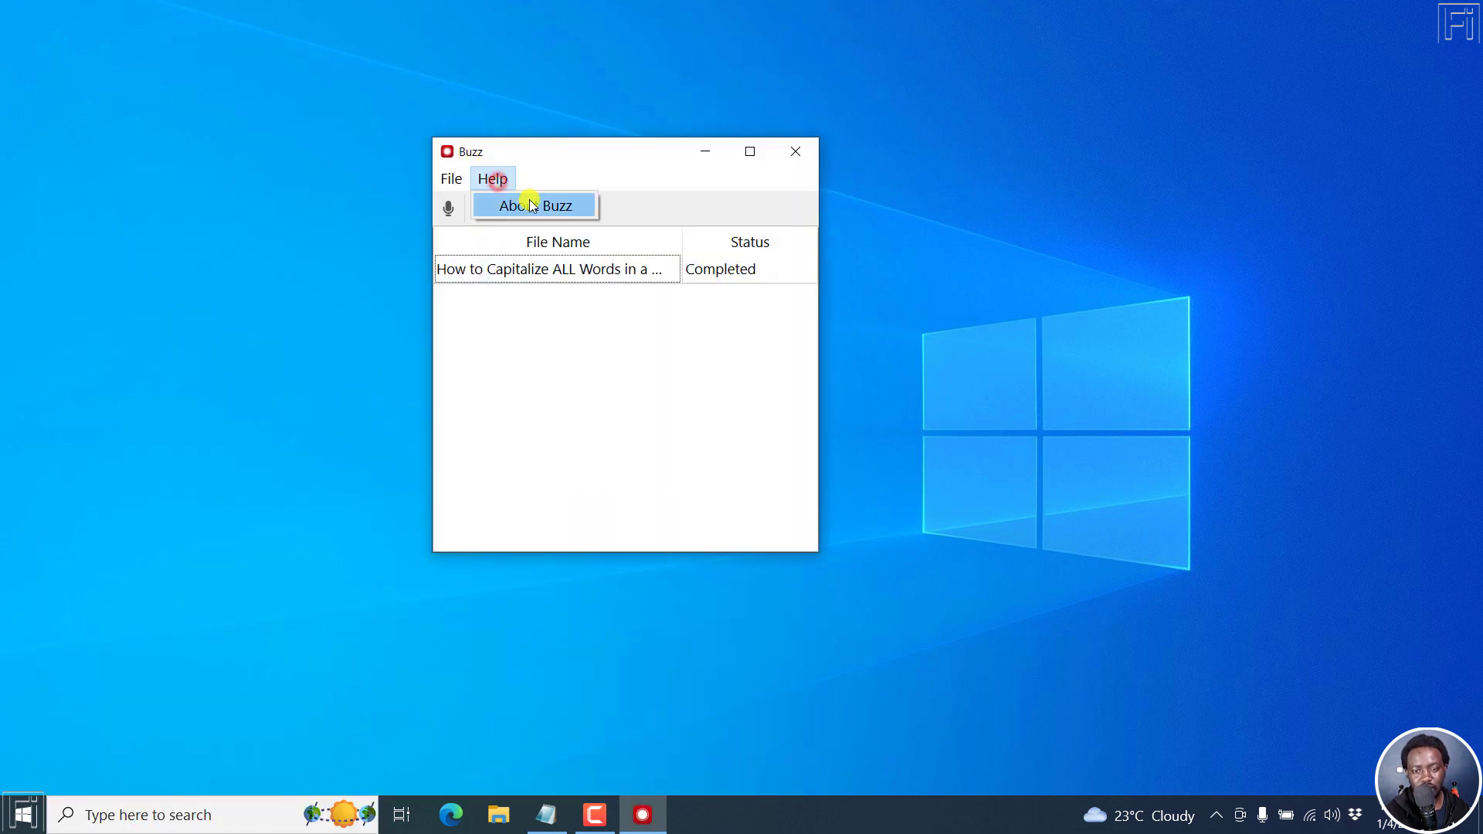
{"action": "left_click", "coordinate": [530, 202]}
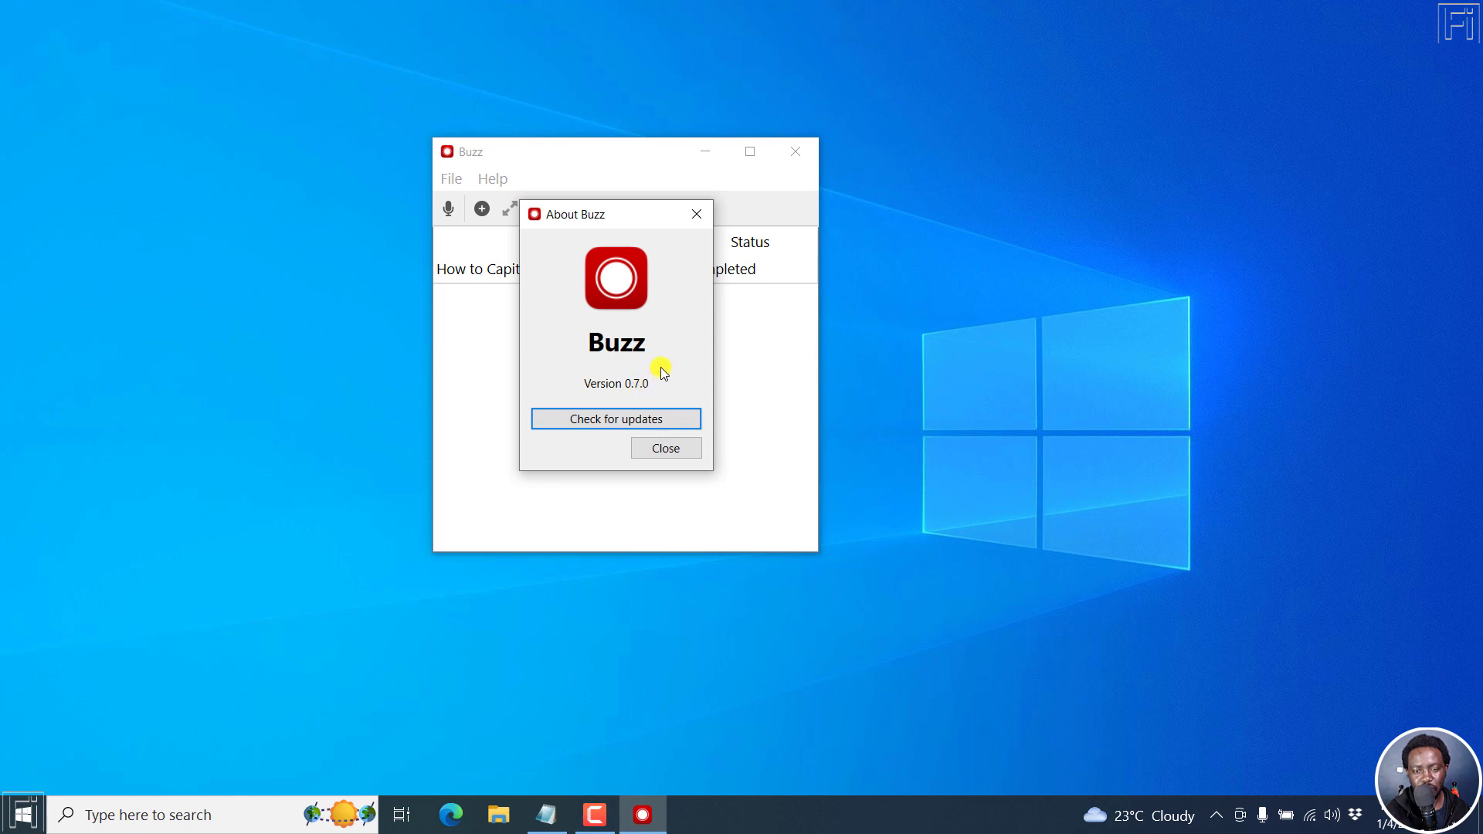
{"action": "left_click", "coordinate": [698, 214]}
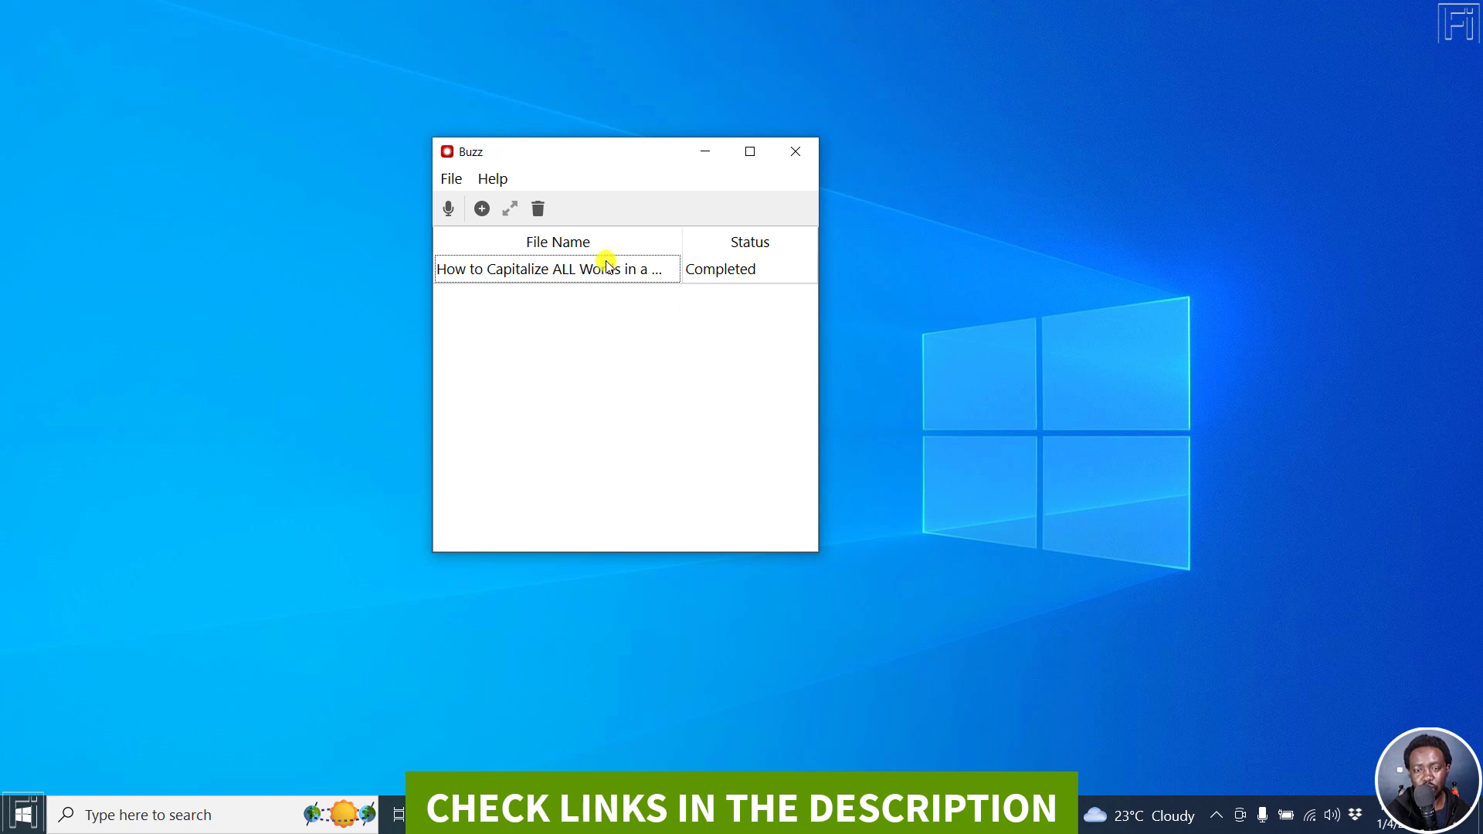
Step: Delete the old completed transcription and add both audio files from Documents > Camtasia
{"action": "left_click", "coordinate": [540, 209]}
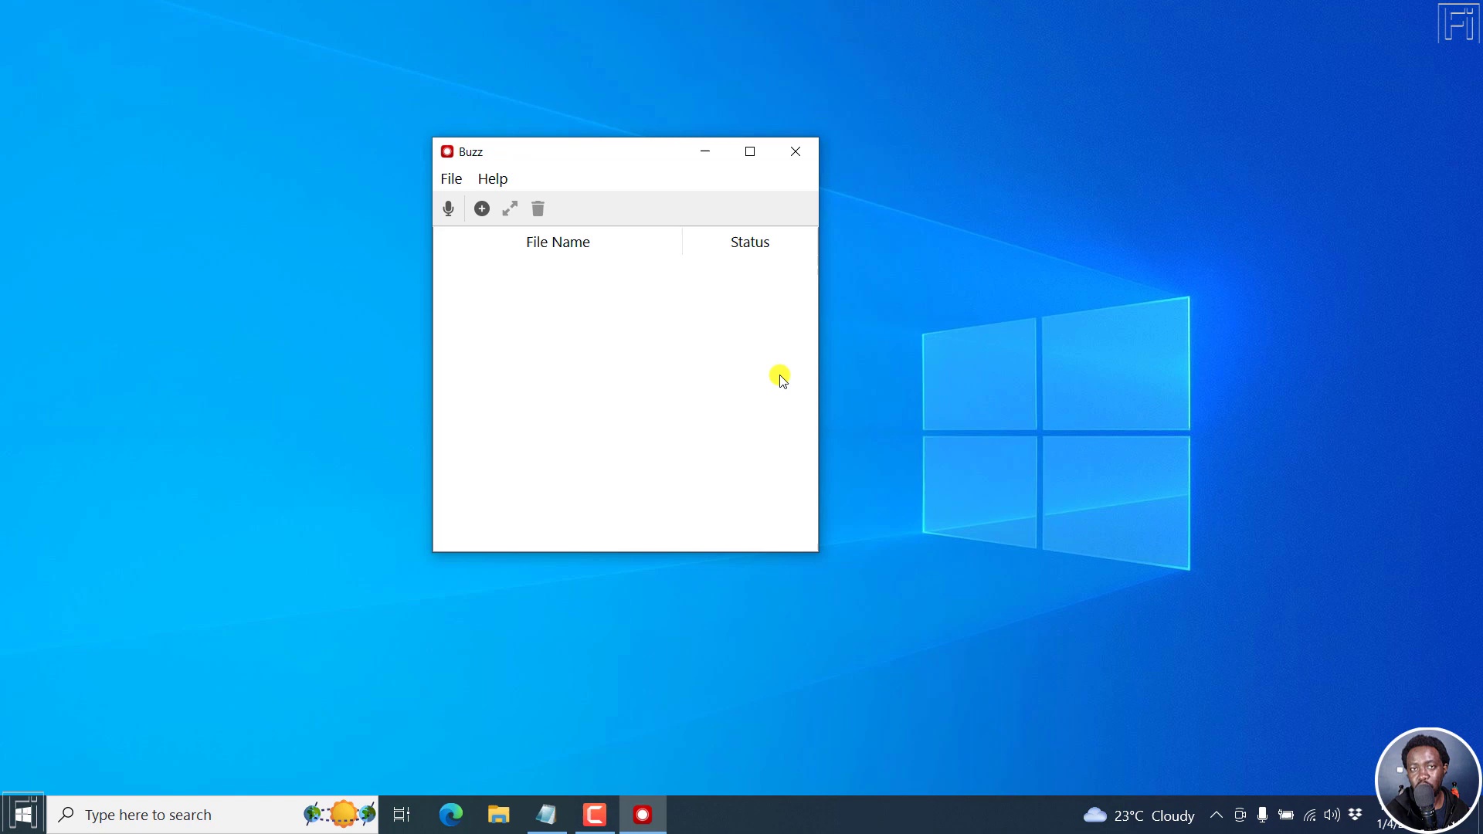
{"action": "left_click", "coordinate": [482, 209]}
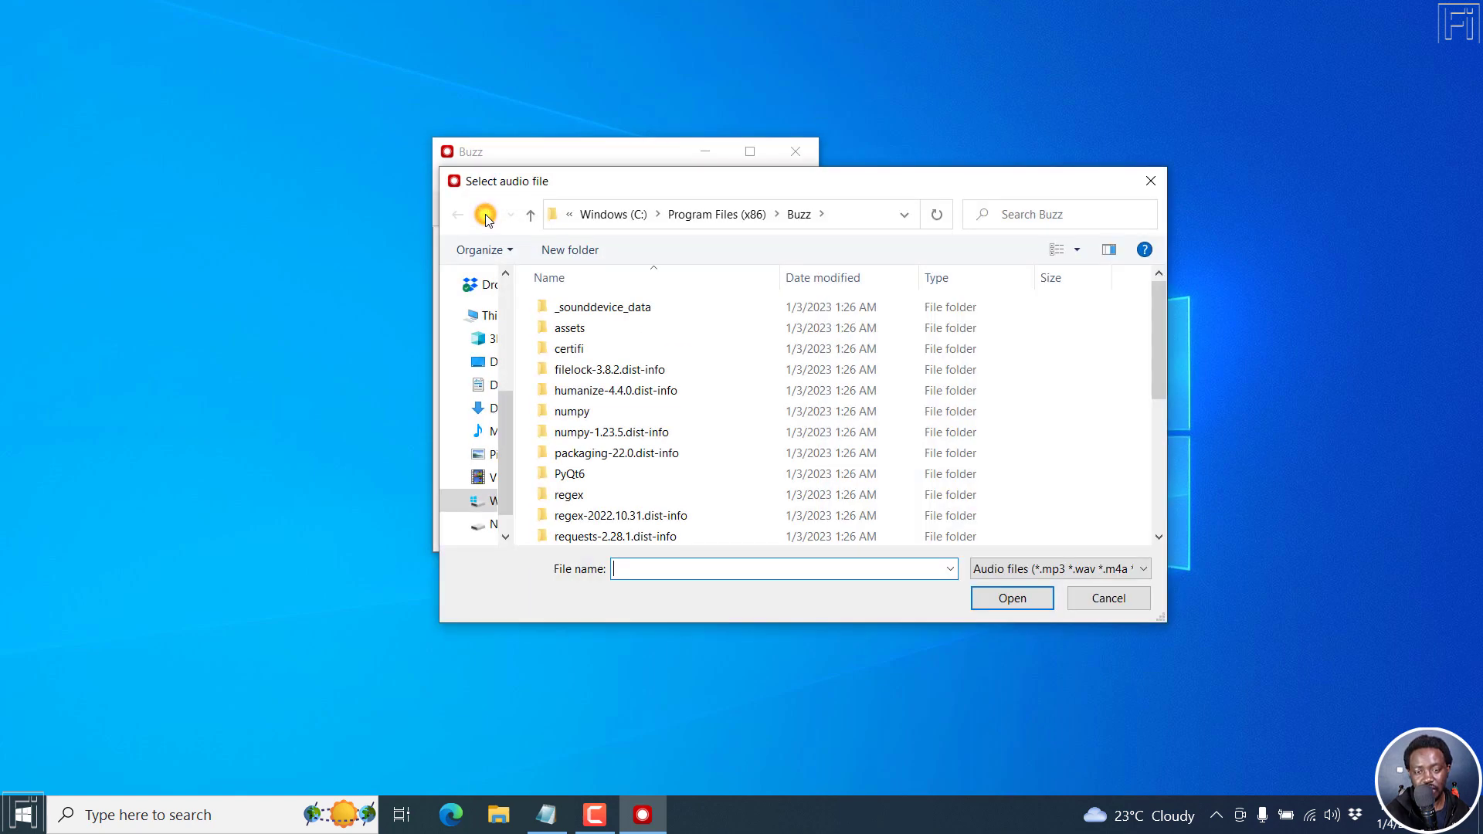
{"action": "left_click", "coordinate": [511, 298]}
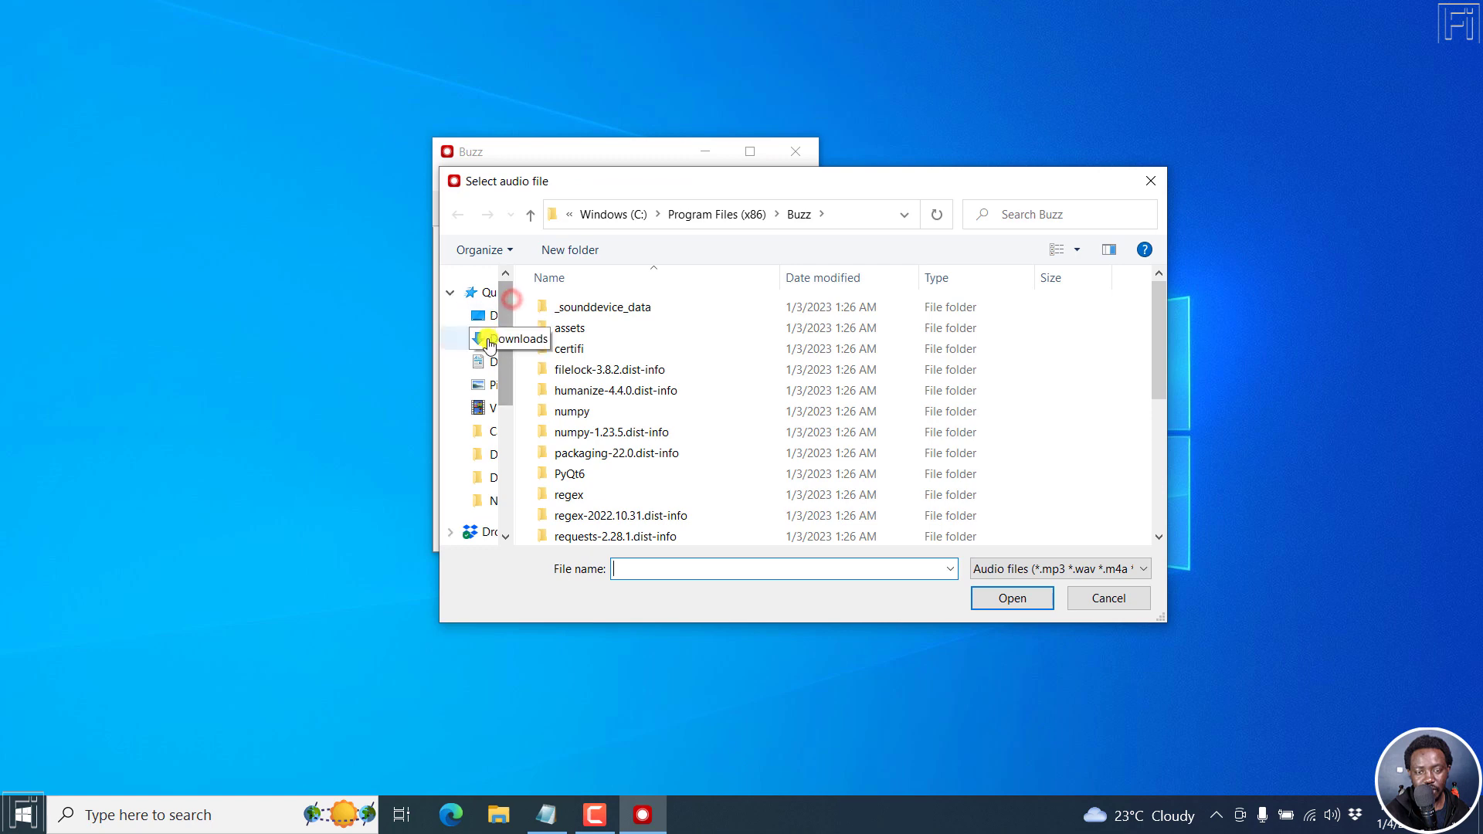
{"action": "left_click", "coordinate": [485, 362]}
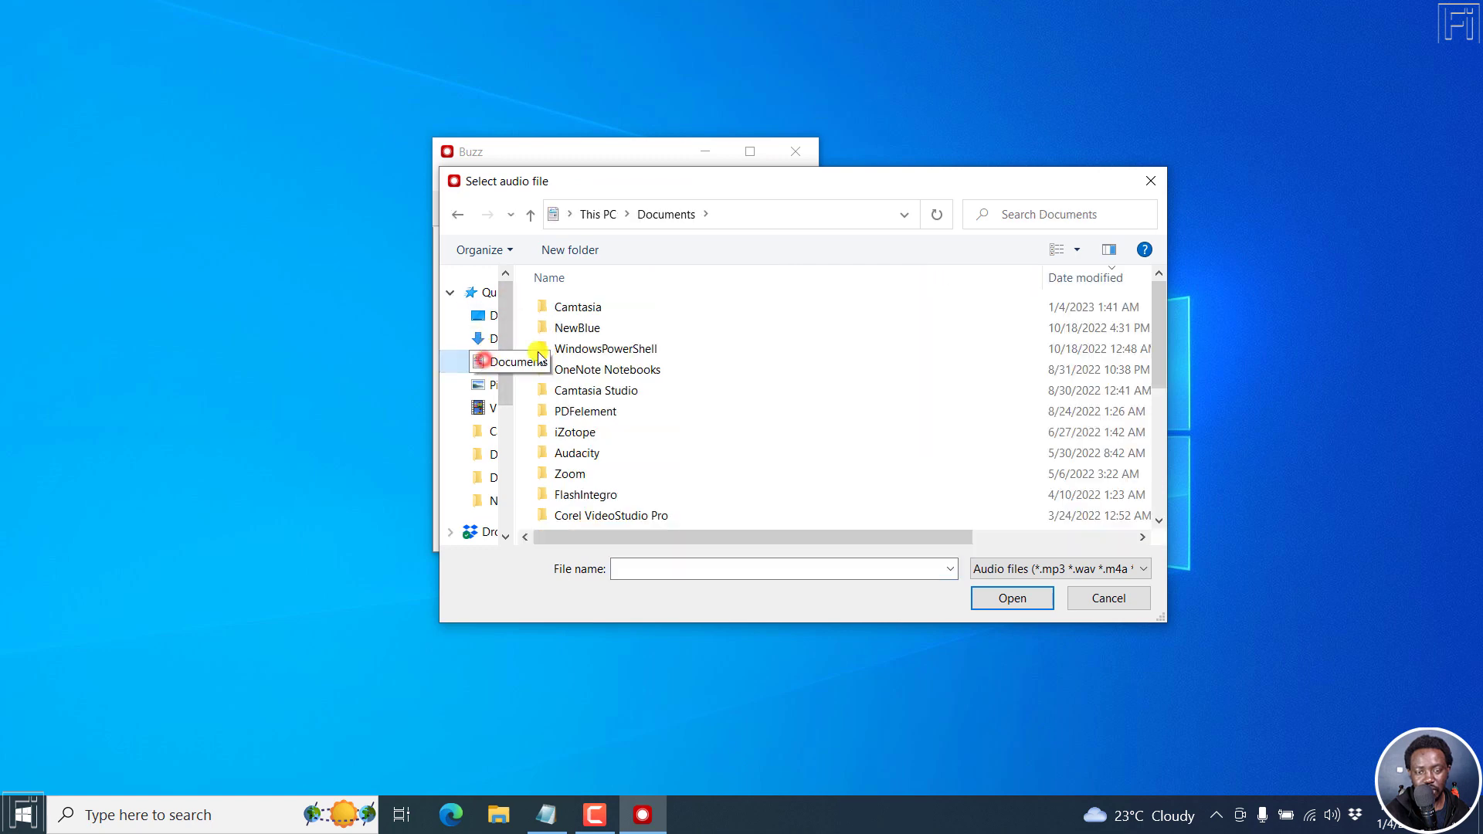
{"action": "double_click", "coordinate": [583, 309]}
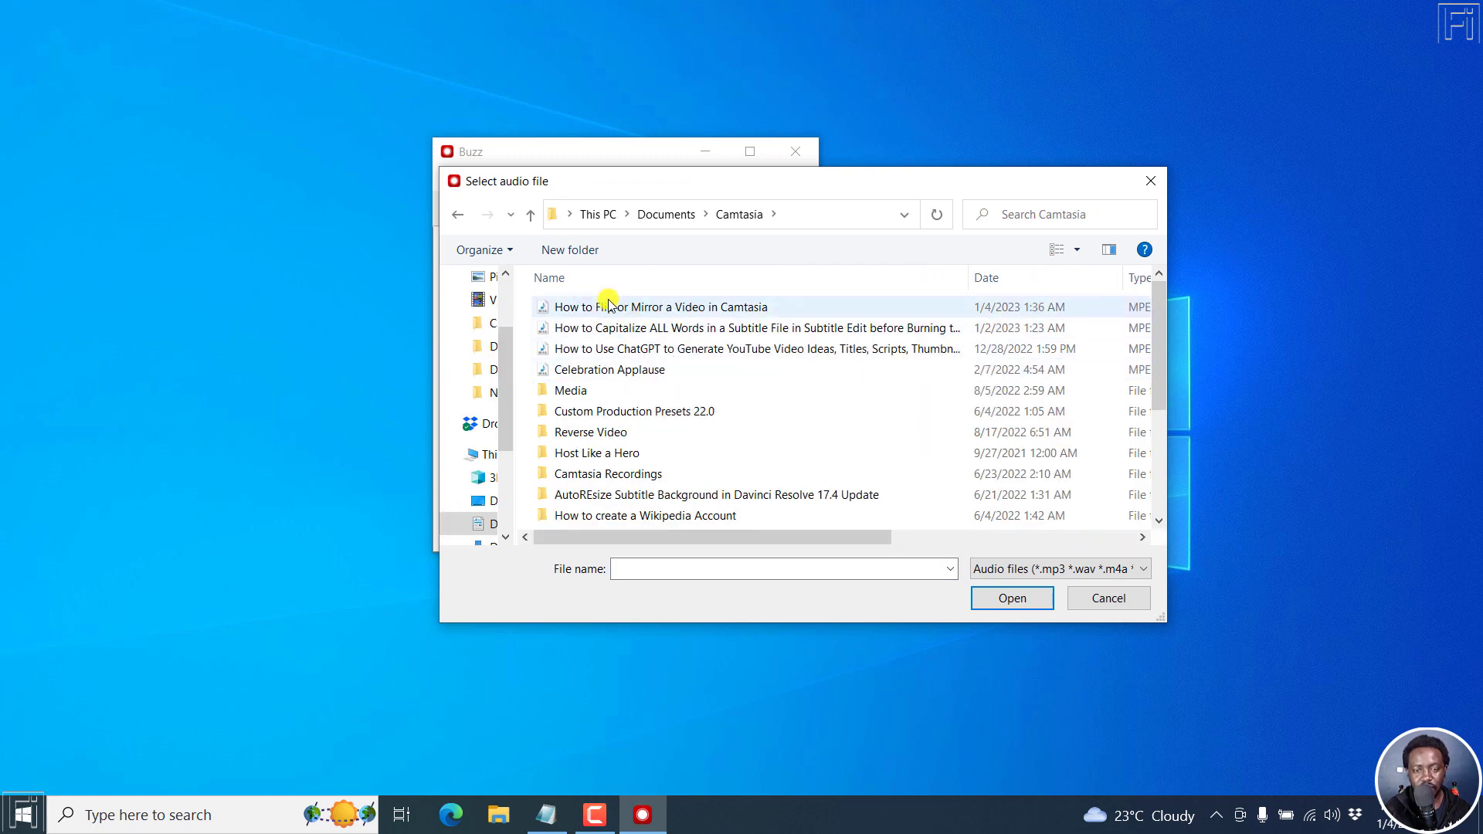
{"action": "left_click", "coordinate": [609, 305]}
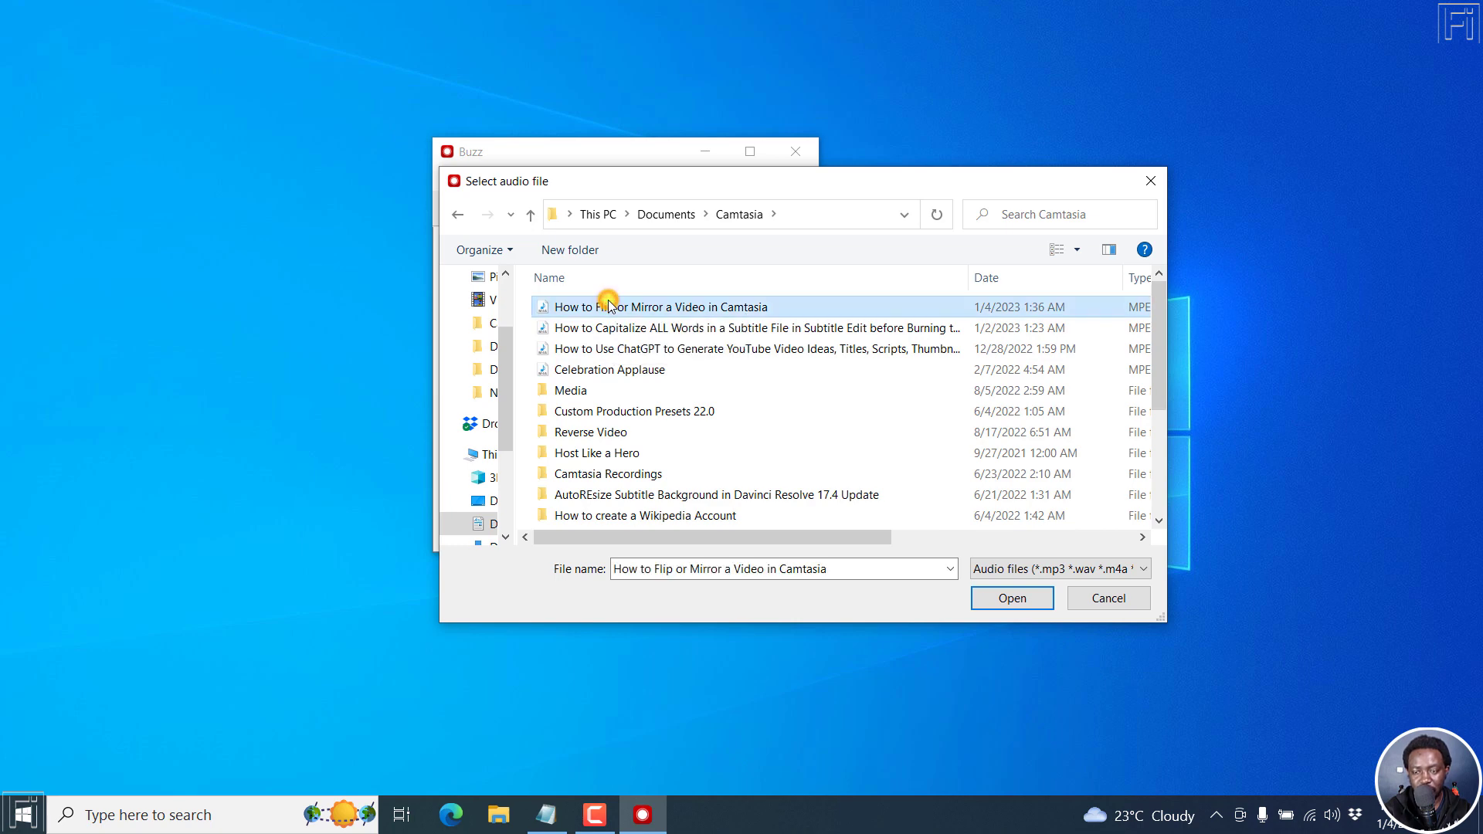
{"action": "left_click", "coordinate": [664, 330], "text": "ctrl"}
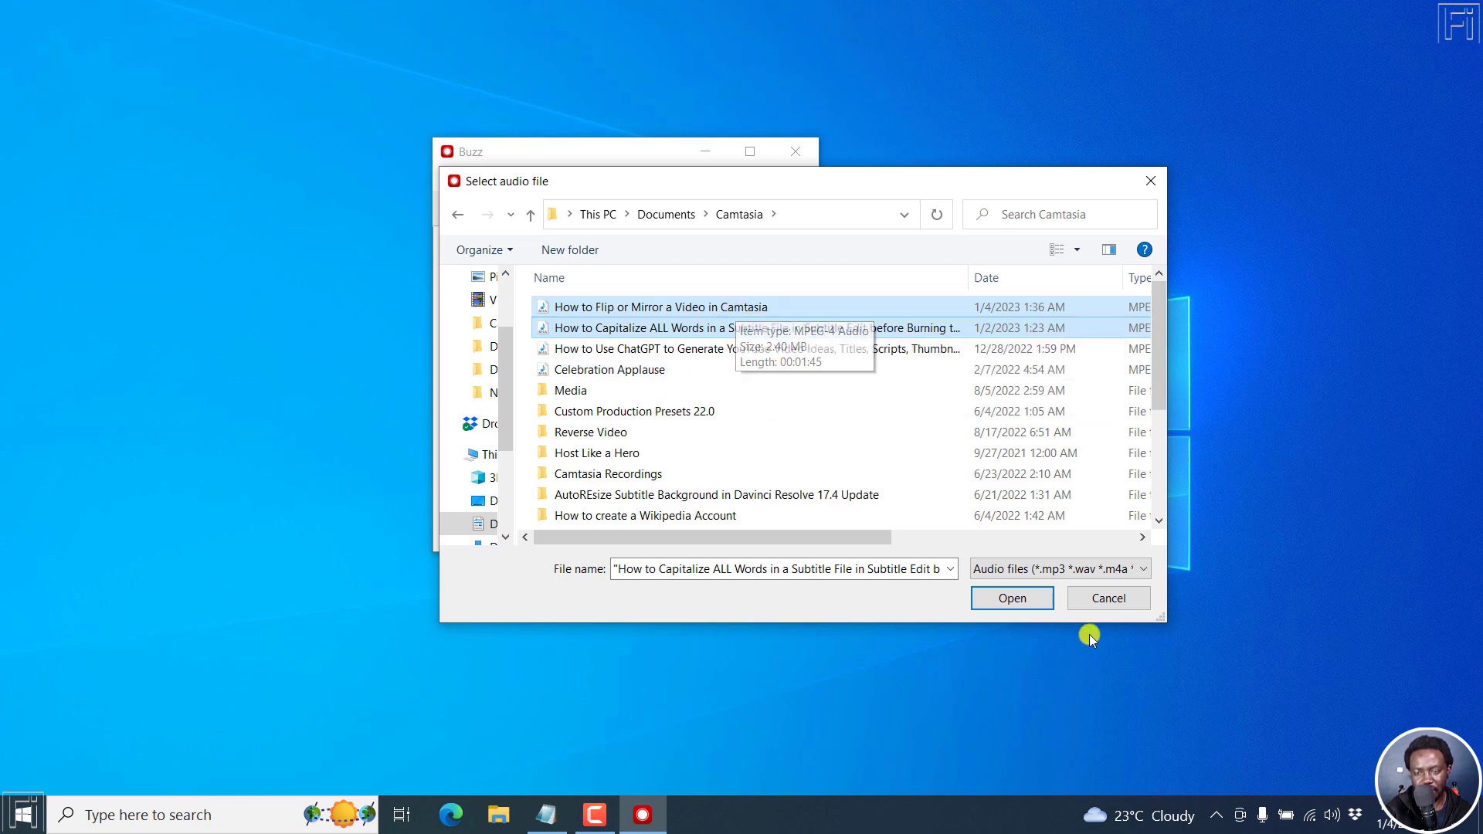
{"action": "left_click", "coordinate": [1011, 600]}
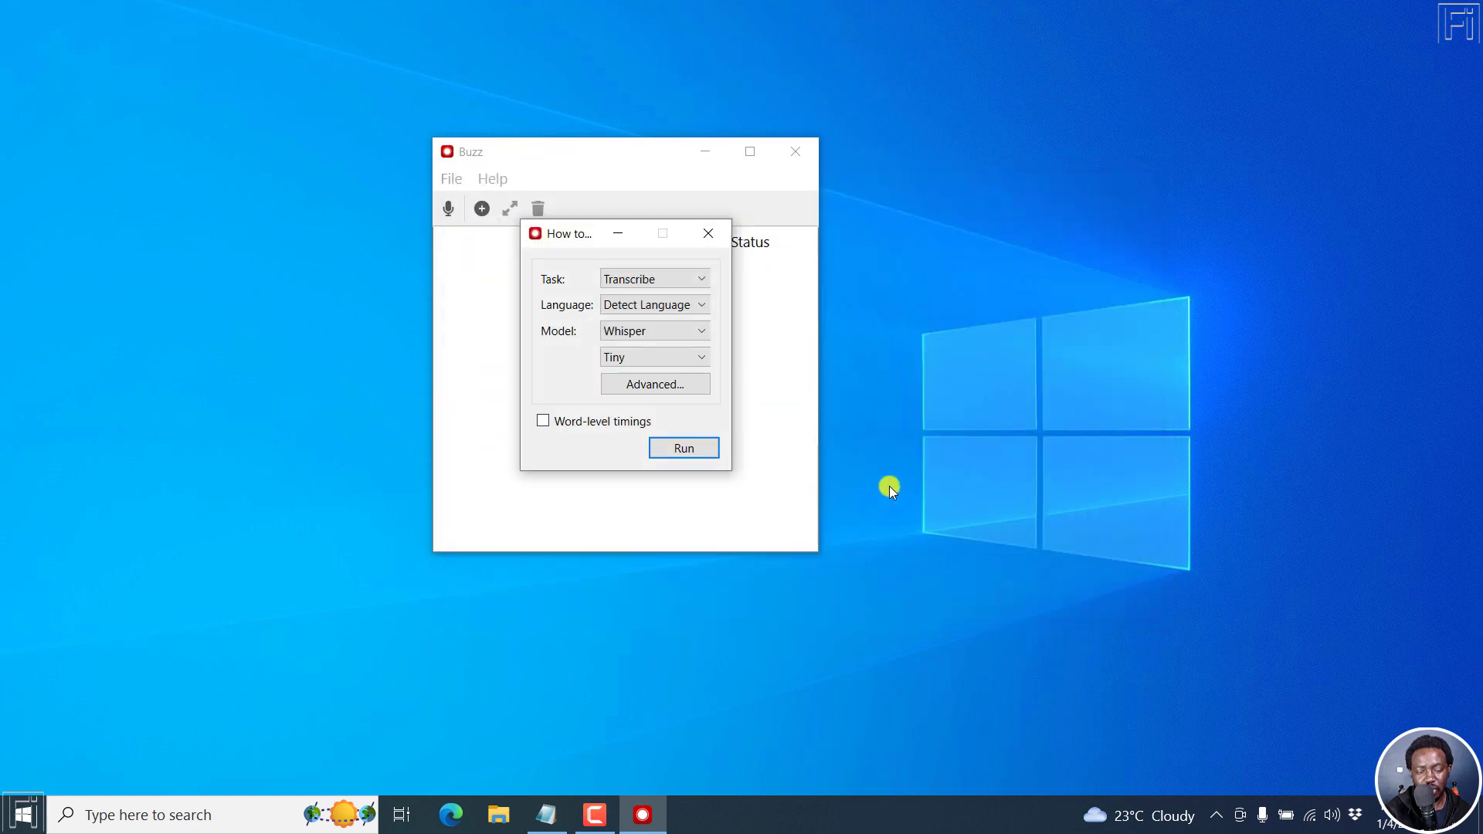
Step: Keep Transcribe with Whisper, switch the model size from Tiny to Base, and run it
{"action": "left_click", "coordinate": [631, 282]}
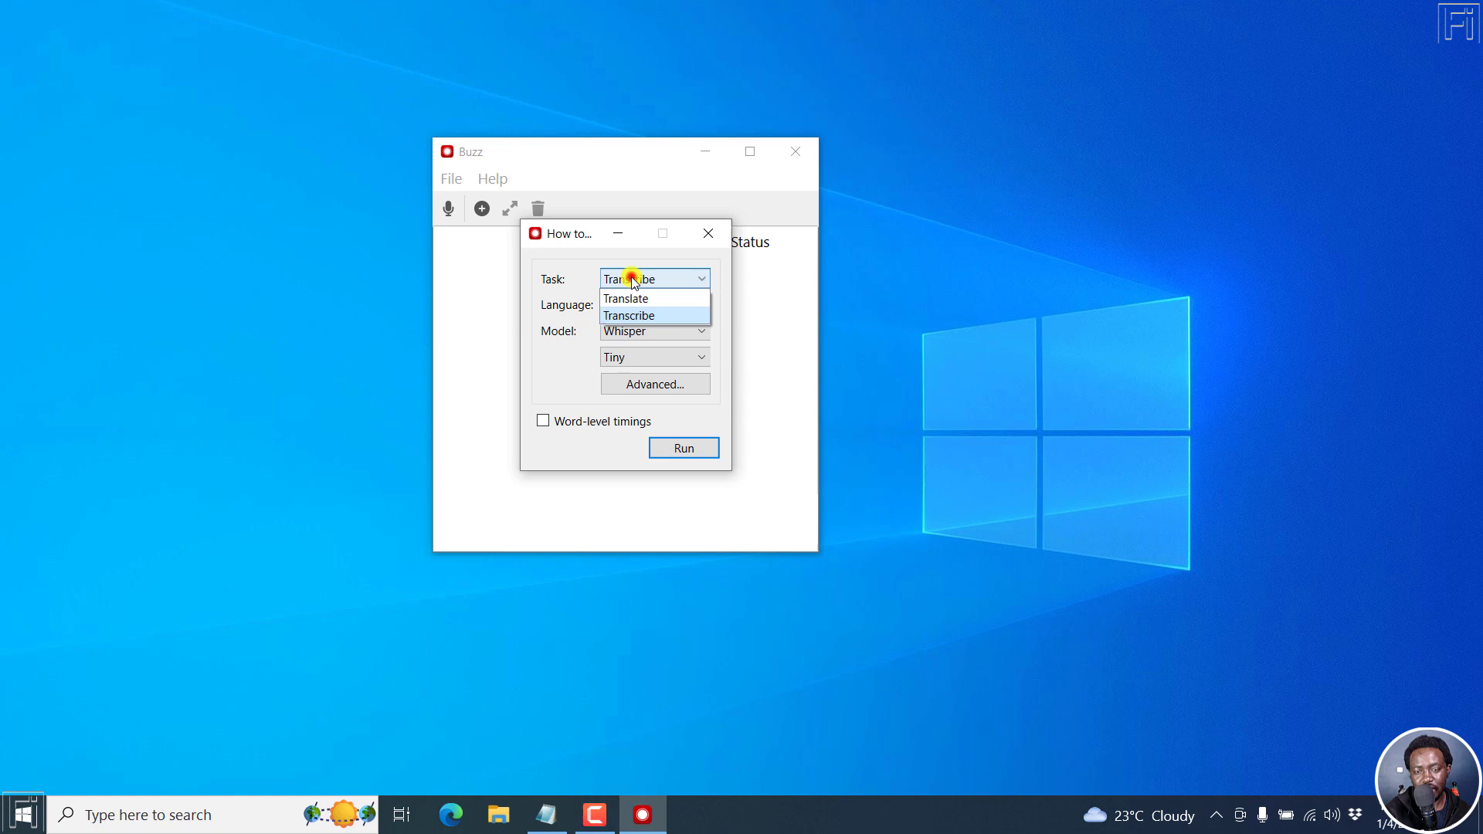
{"action": "left_click", "coordinate": [638, 317]}
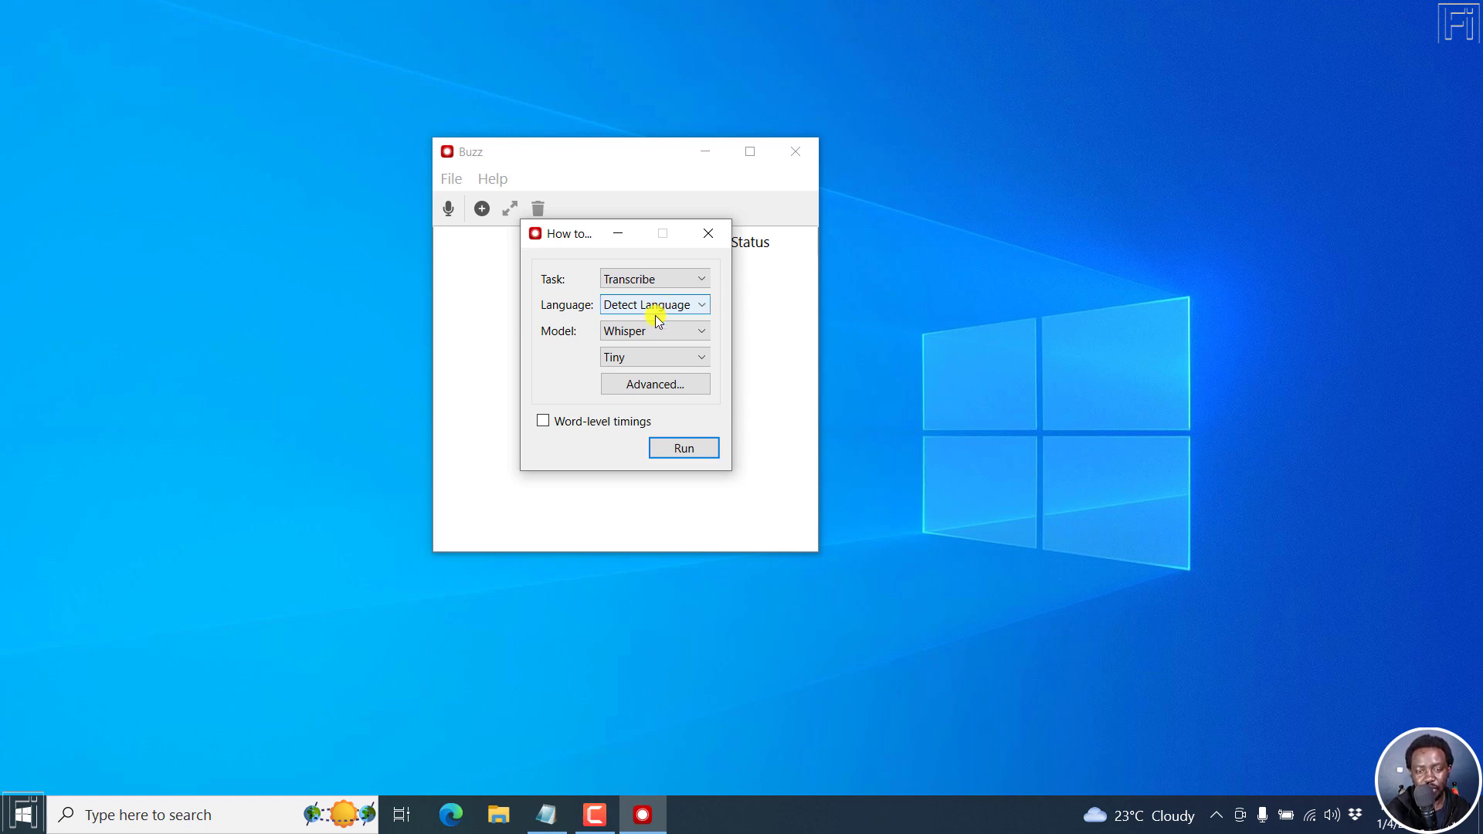
{"action": "left_click", "coordinate": [697, 332]}
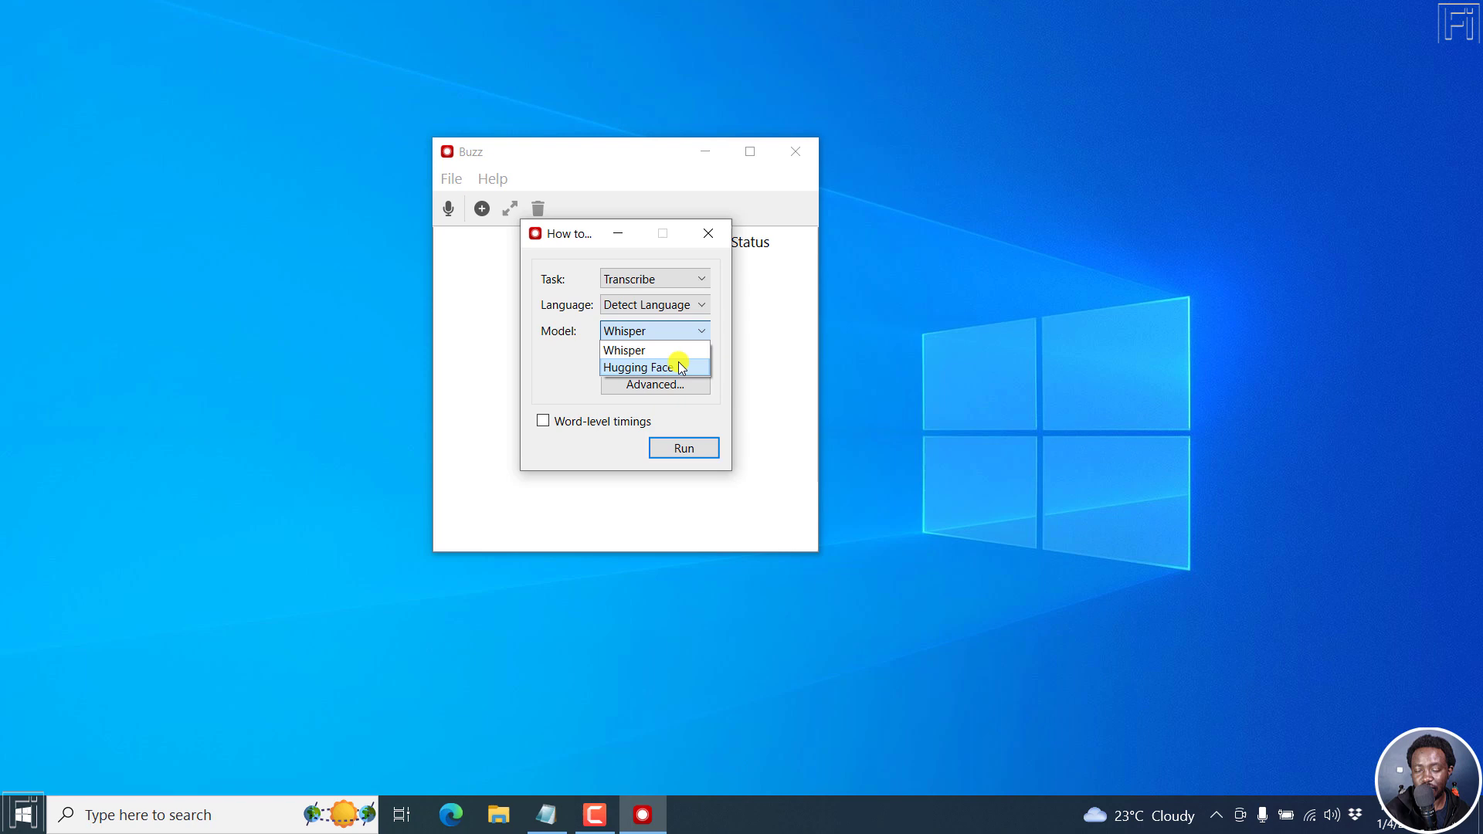
{"action": "left_click", "coordinate": [630, 349]}
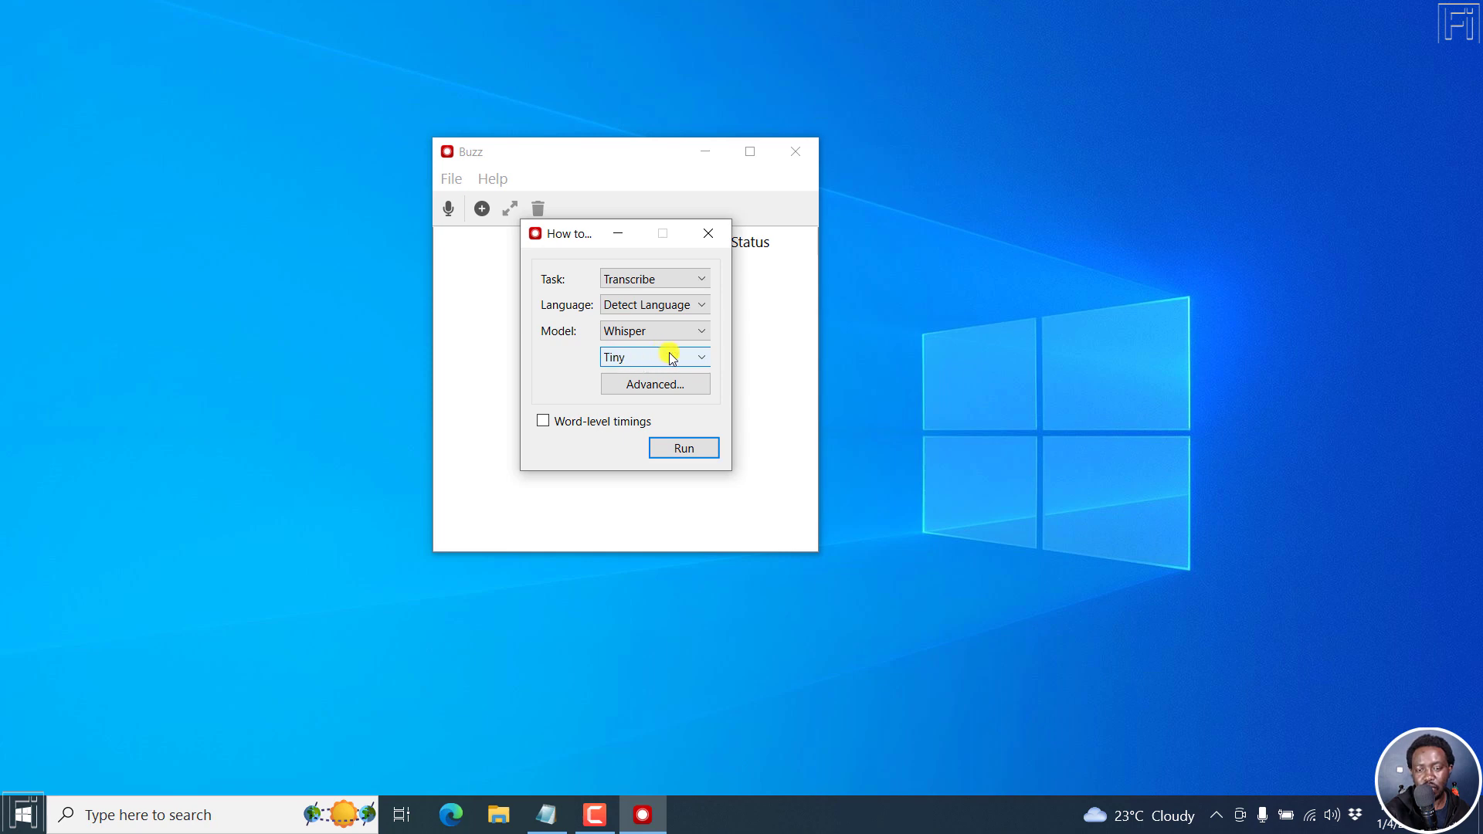
{"action": "left_click", "coordinate": [700, 357]}
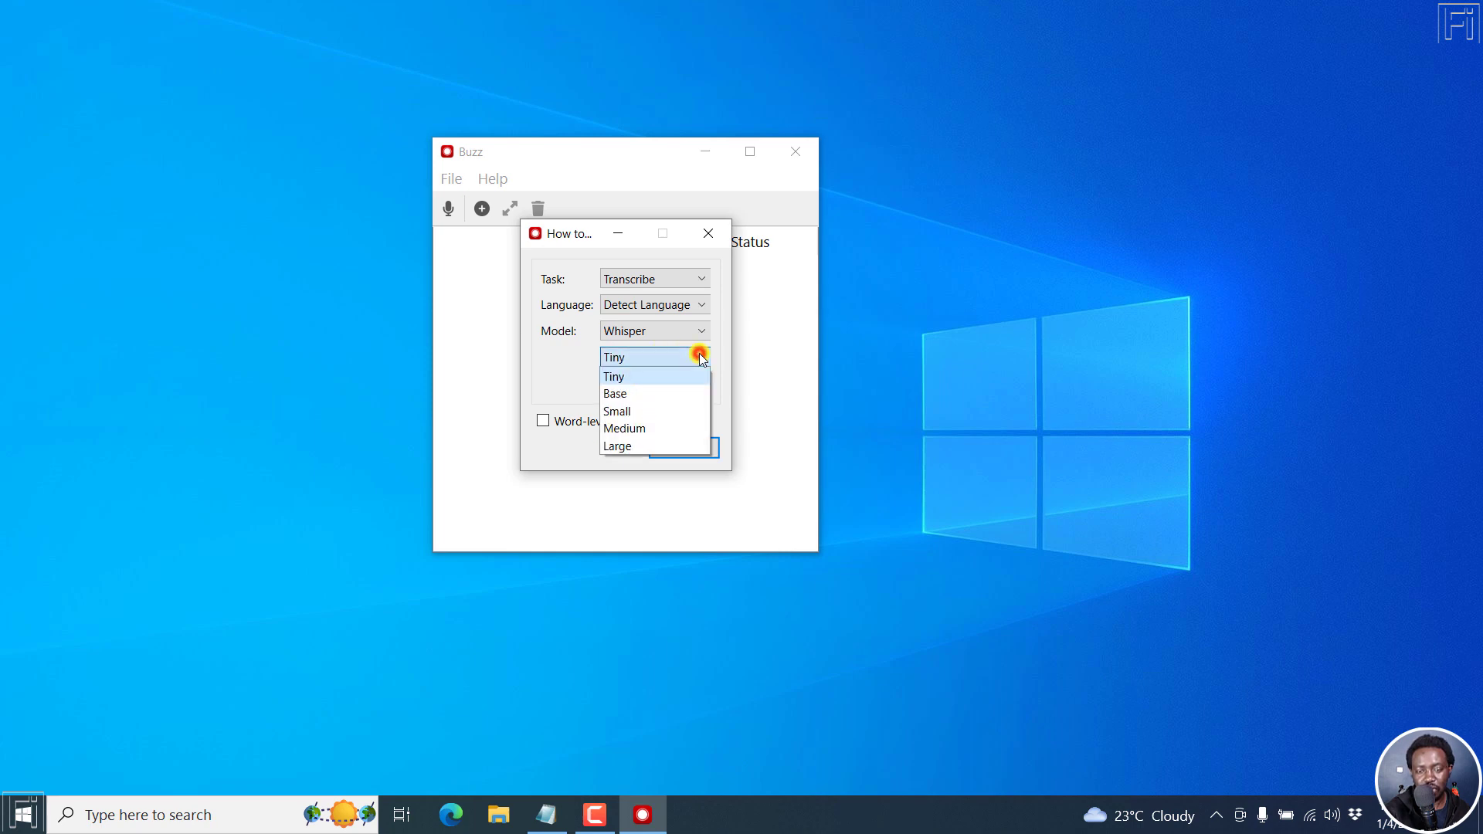
{"action": "left_click", "coordinate": [627, 392]}
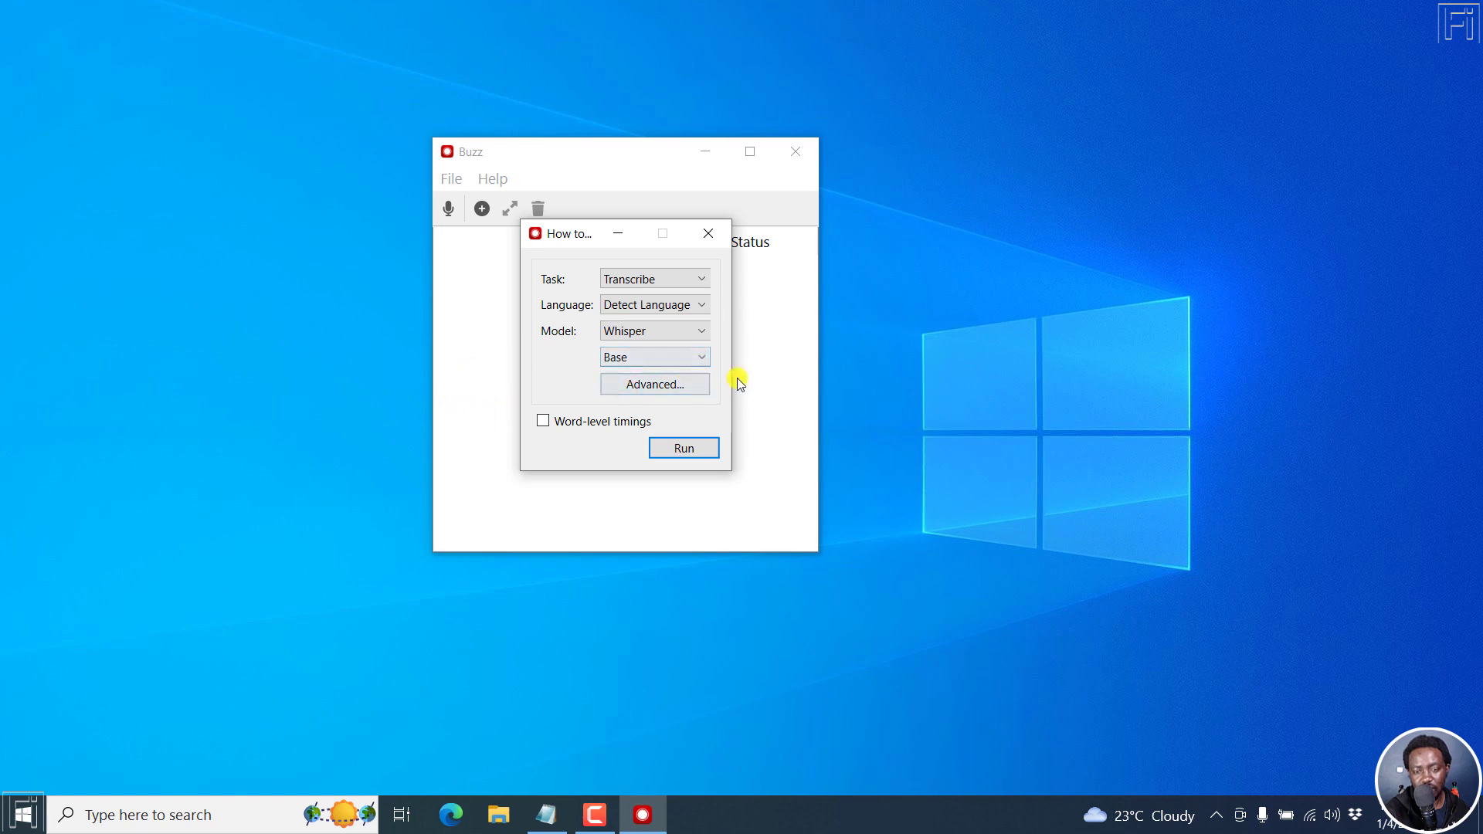
{"action": "left_click", "coordinate": [638, 386]}
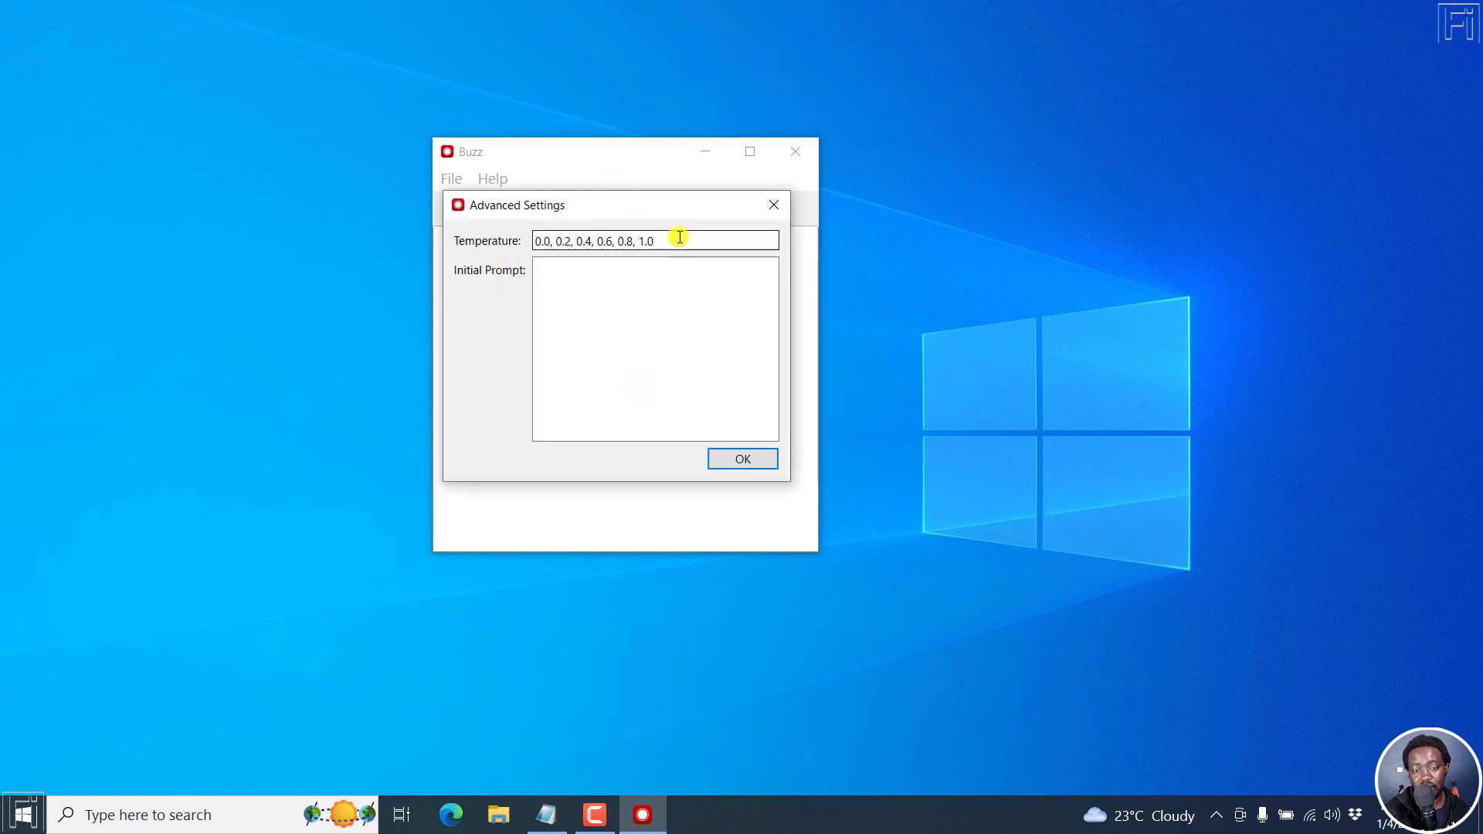
{"action": "left_click", "coordinate": [774, 205]}
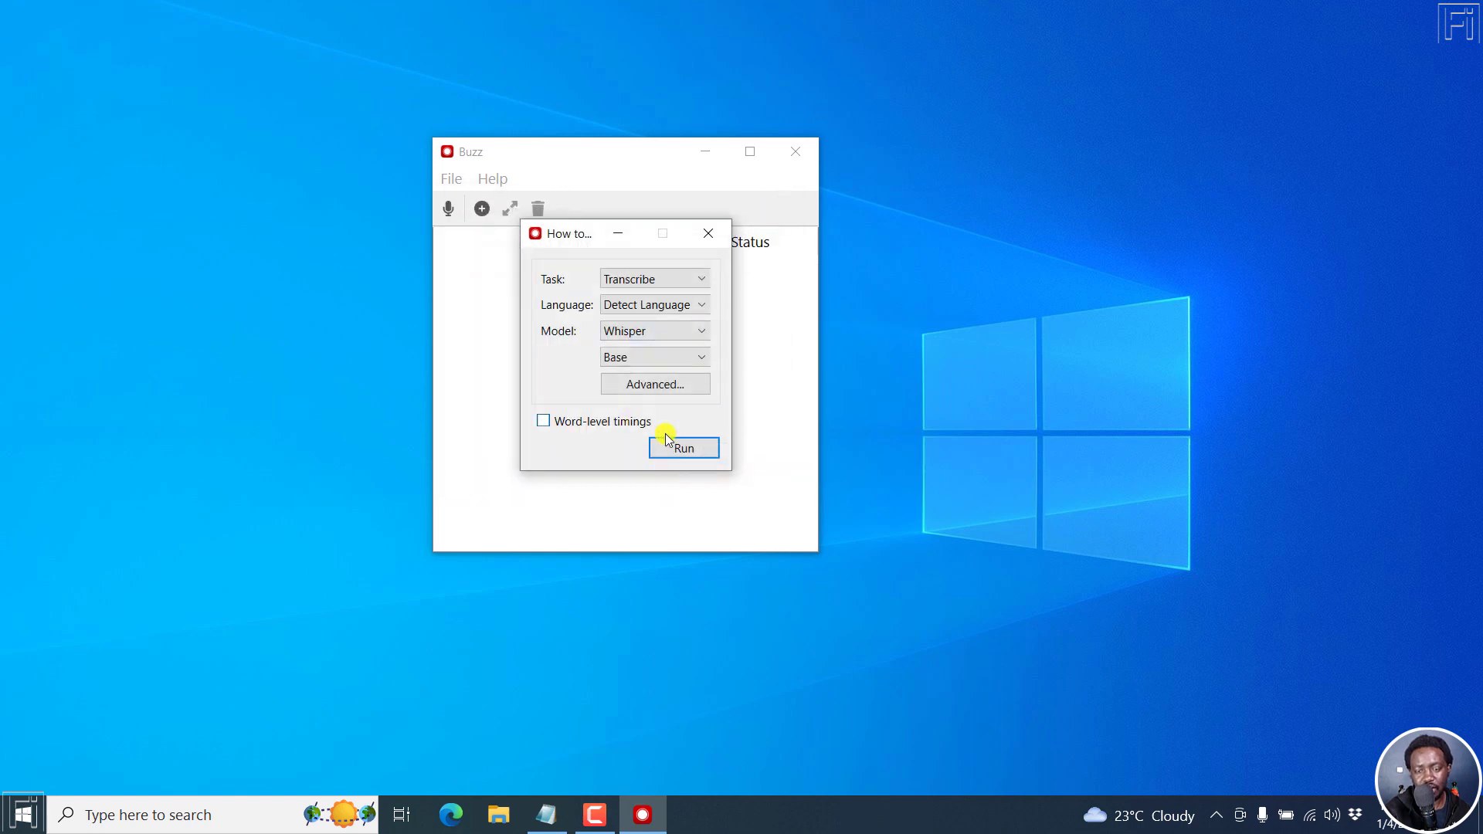
{"action": "left_click", "coordinate": [683, 449]}
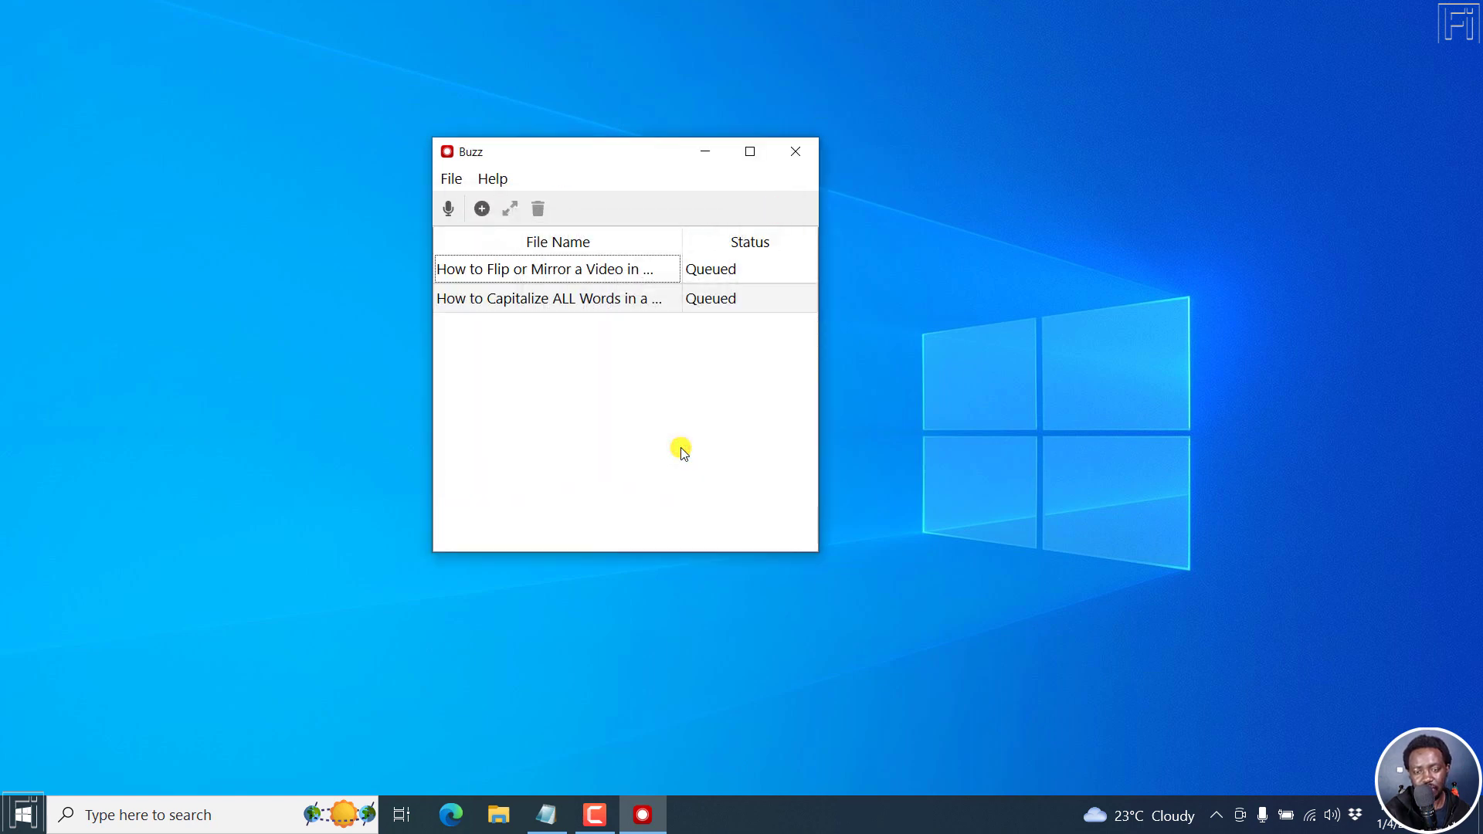
Step: Maximize the Buzz window while the two files transcribe
{"action": "left_click", "coordinate": [753, 153]}
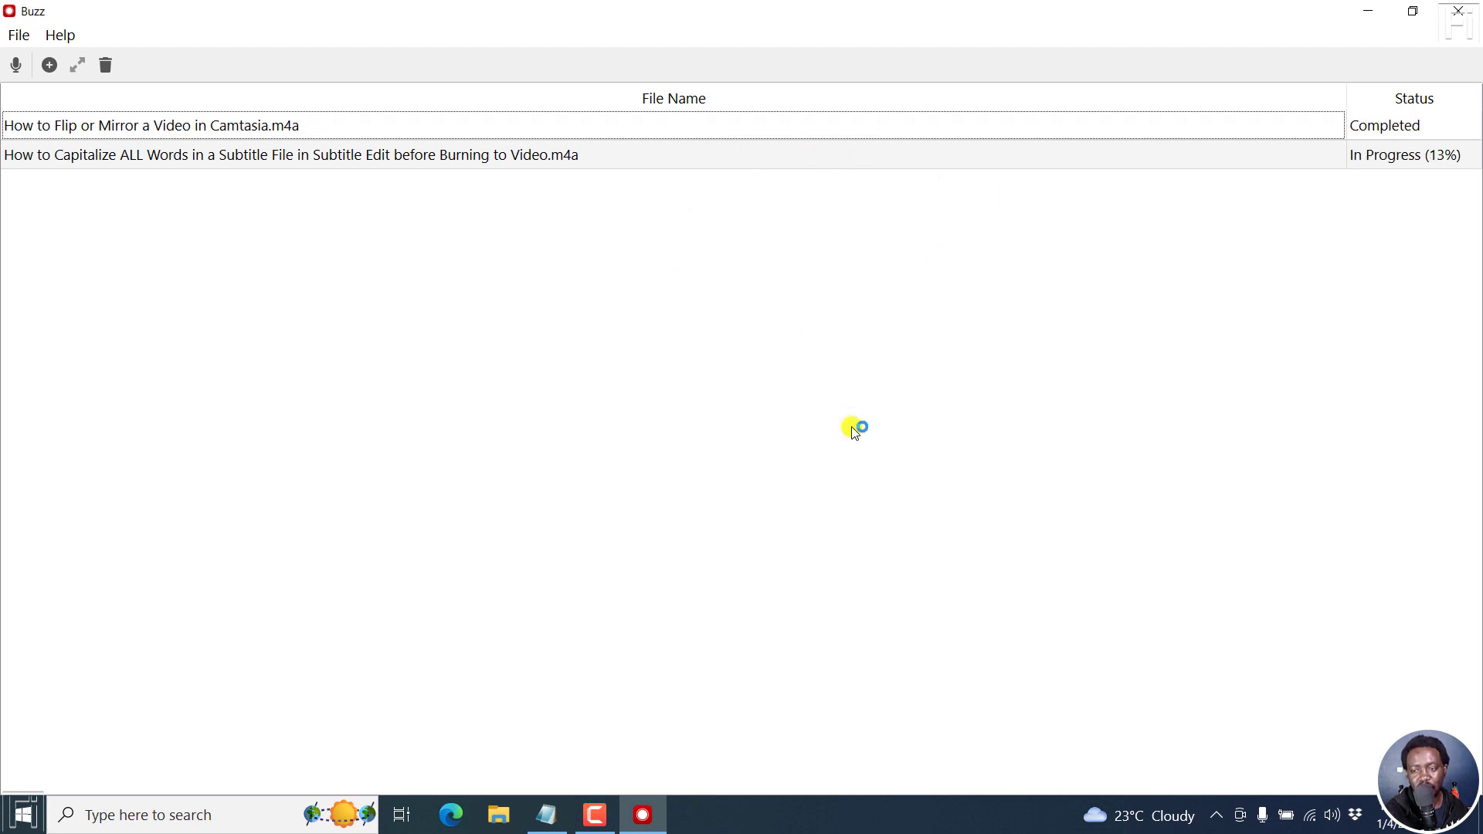
Step: Export the Flip or Mirror transcript as a TXT file and close the Notepad preview
{"action": "left_click", "coordinate": [338, 123]}
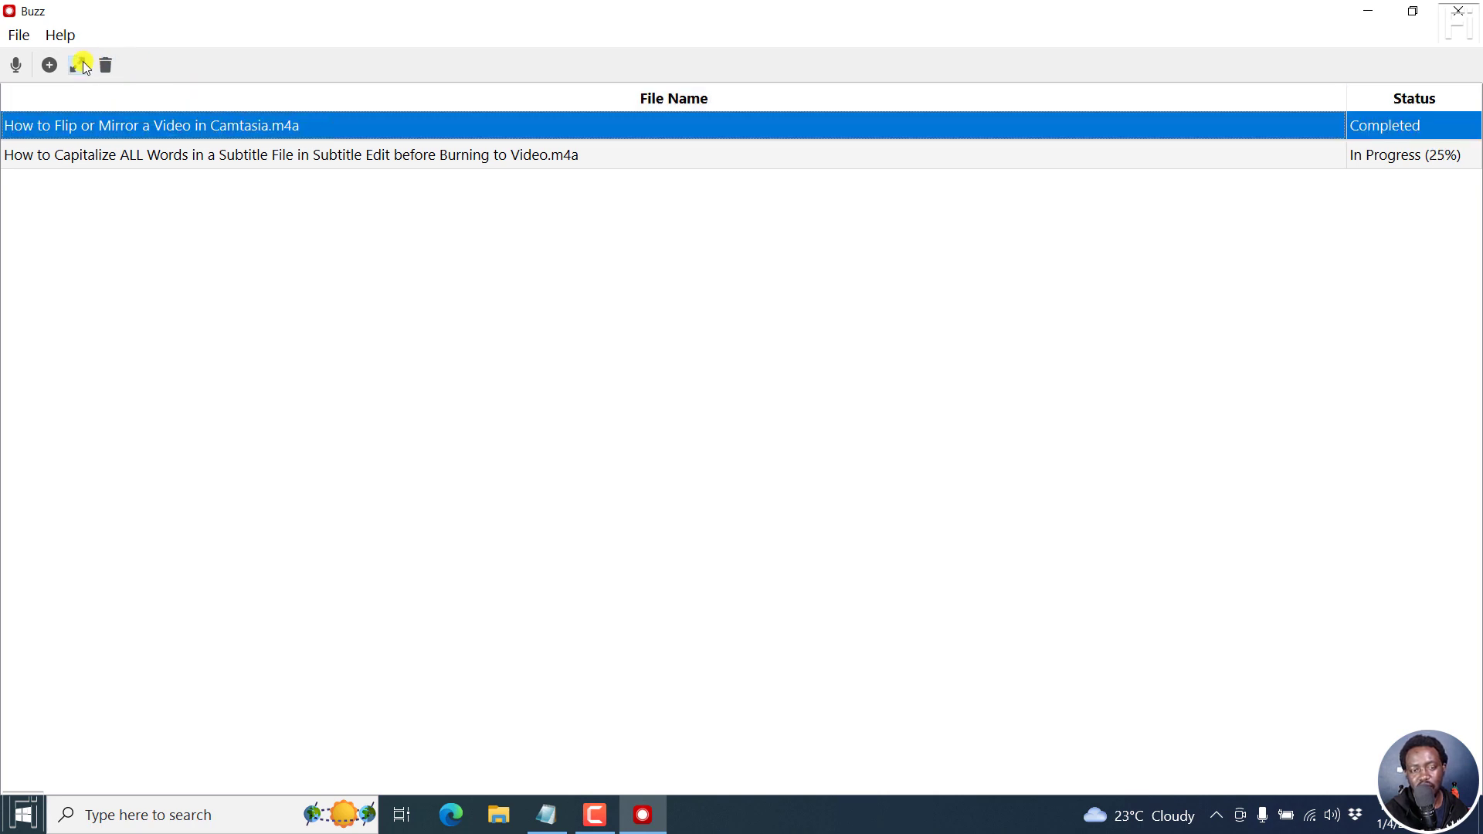
{"action": "left_click", "coordinate": [83, 64]}
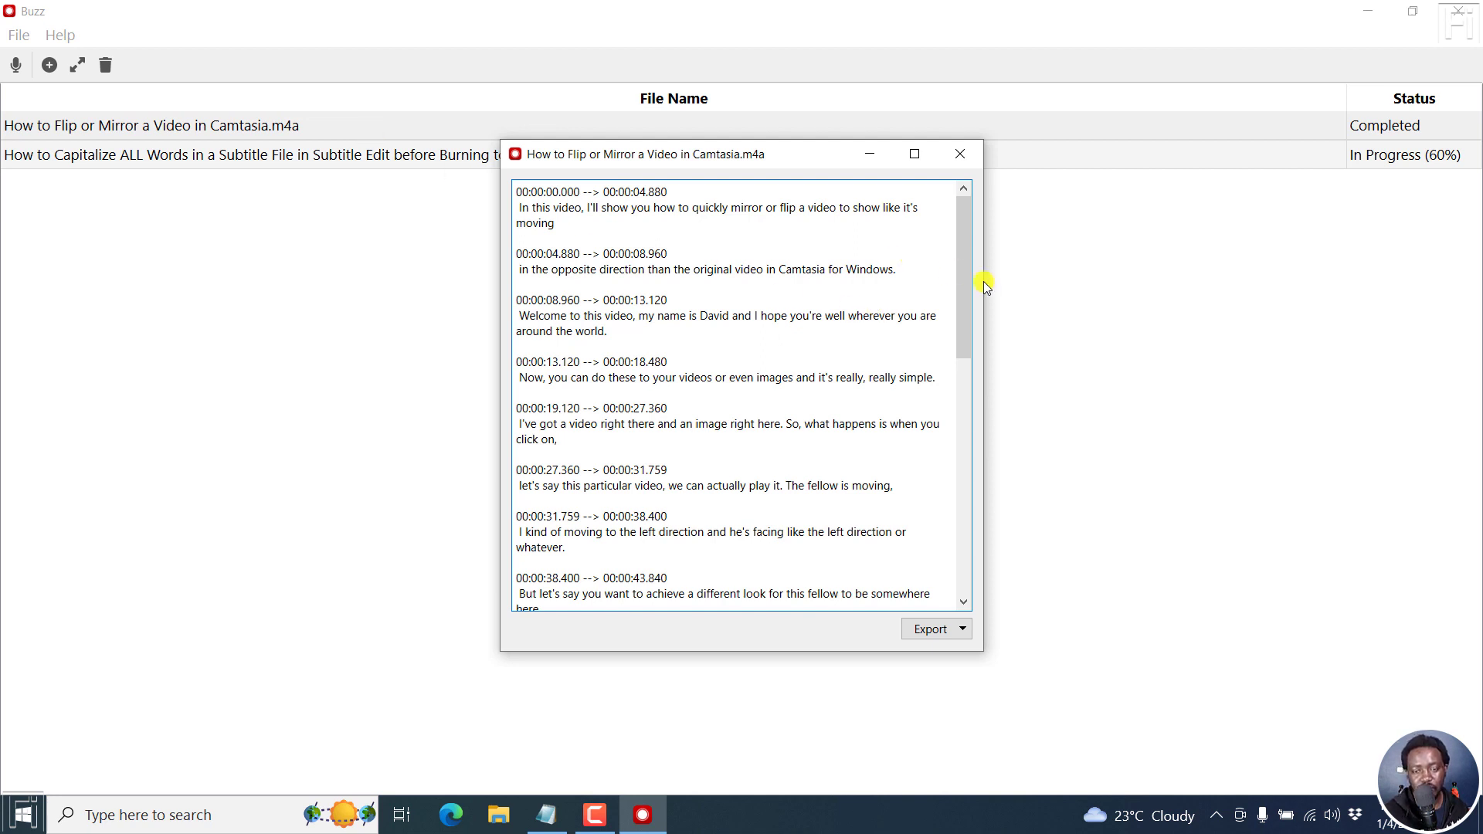
{"action": "left_click", "coordinate": [963, 628]}
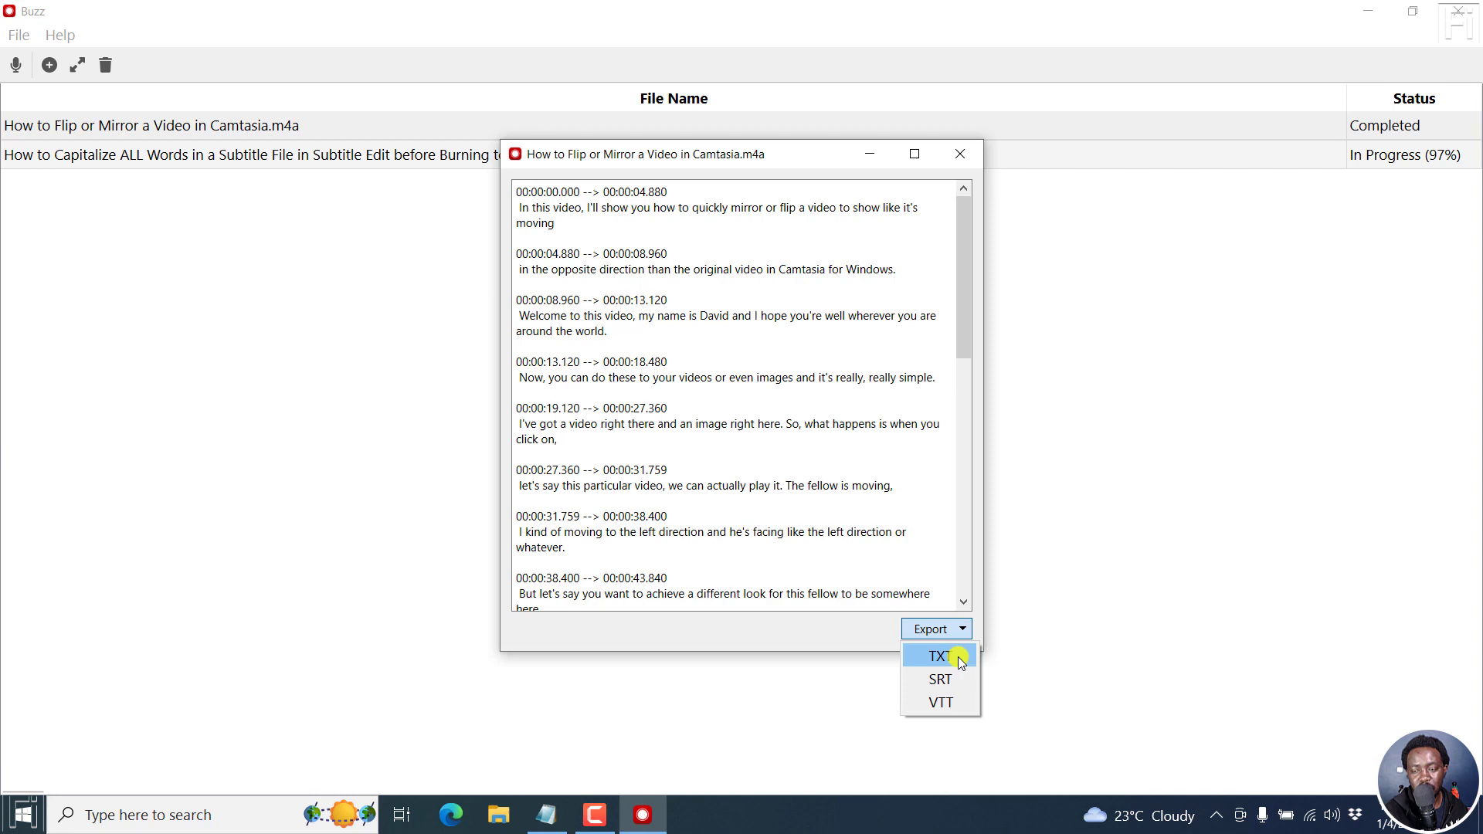
{"action": "left_click", "coordinate": [960, 661]}
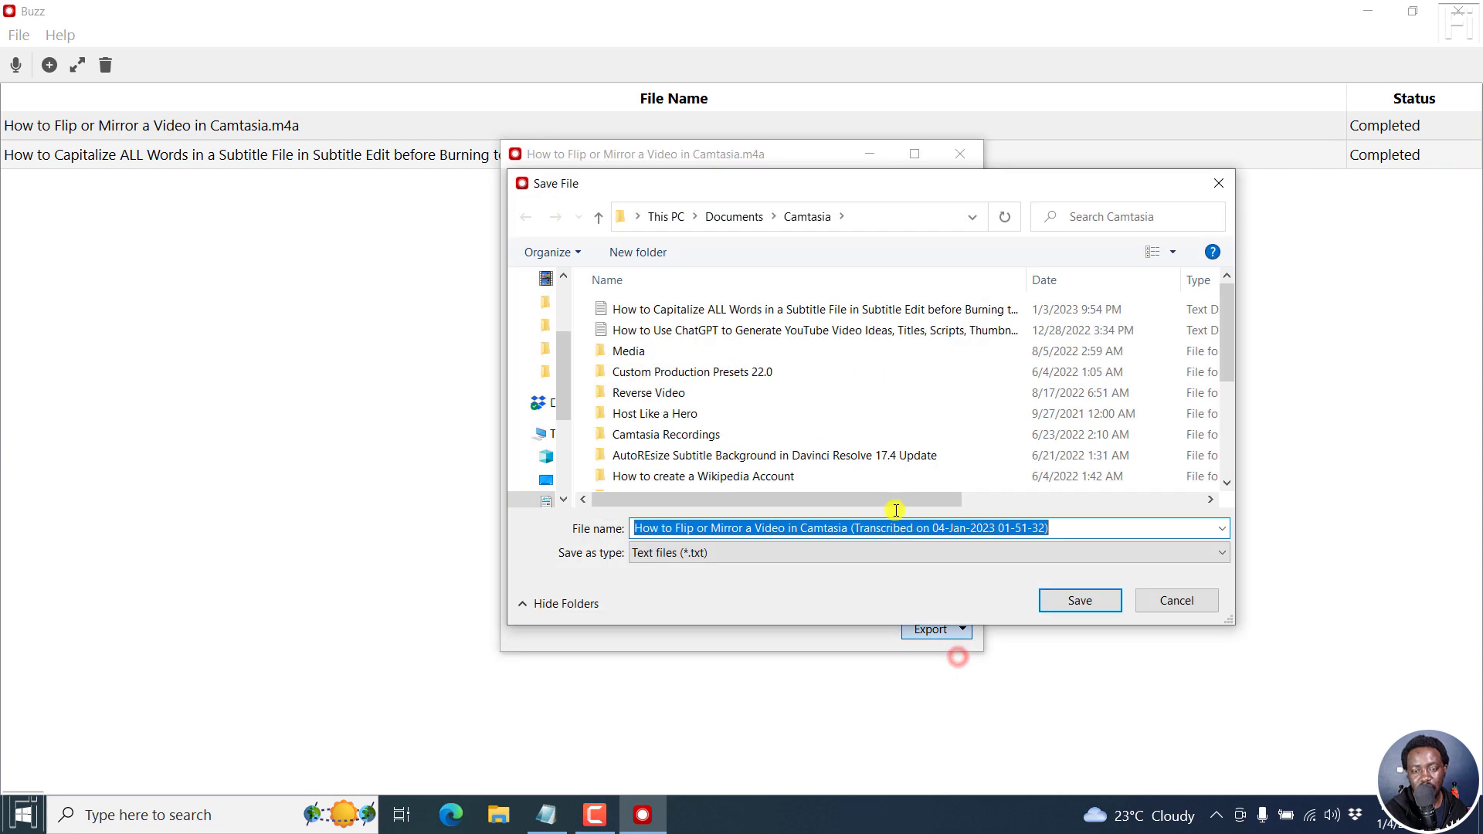
{"action": "left_click", "coordinate": [1080, 600]}
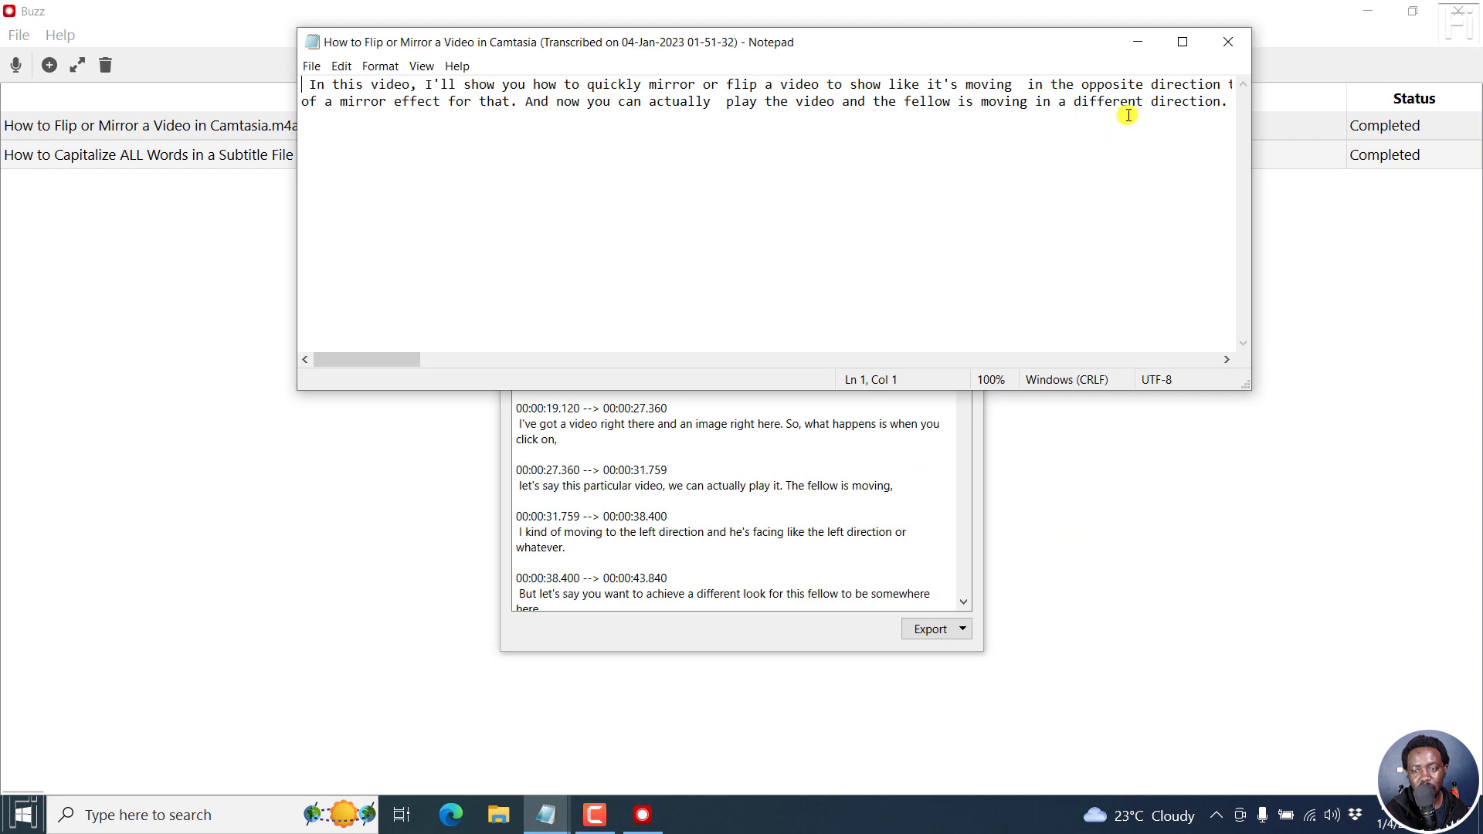
{"action": "left_click", "coordinate": [1227, 42]}
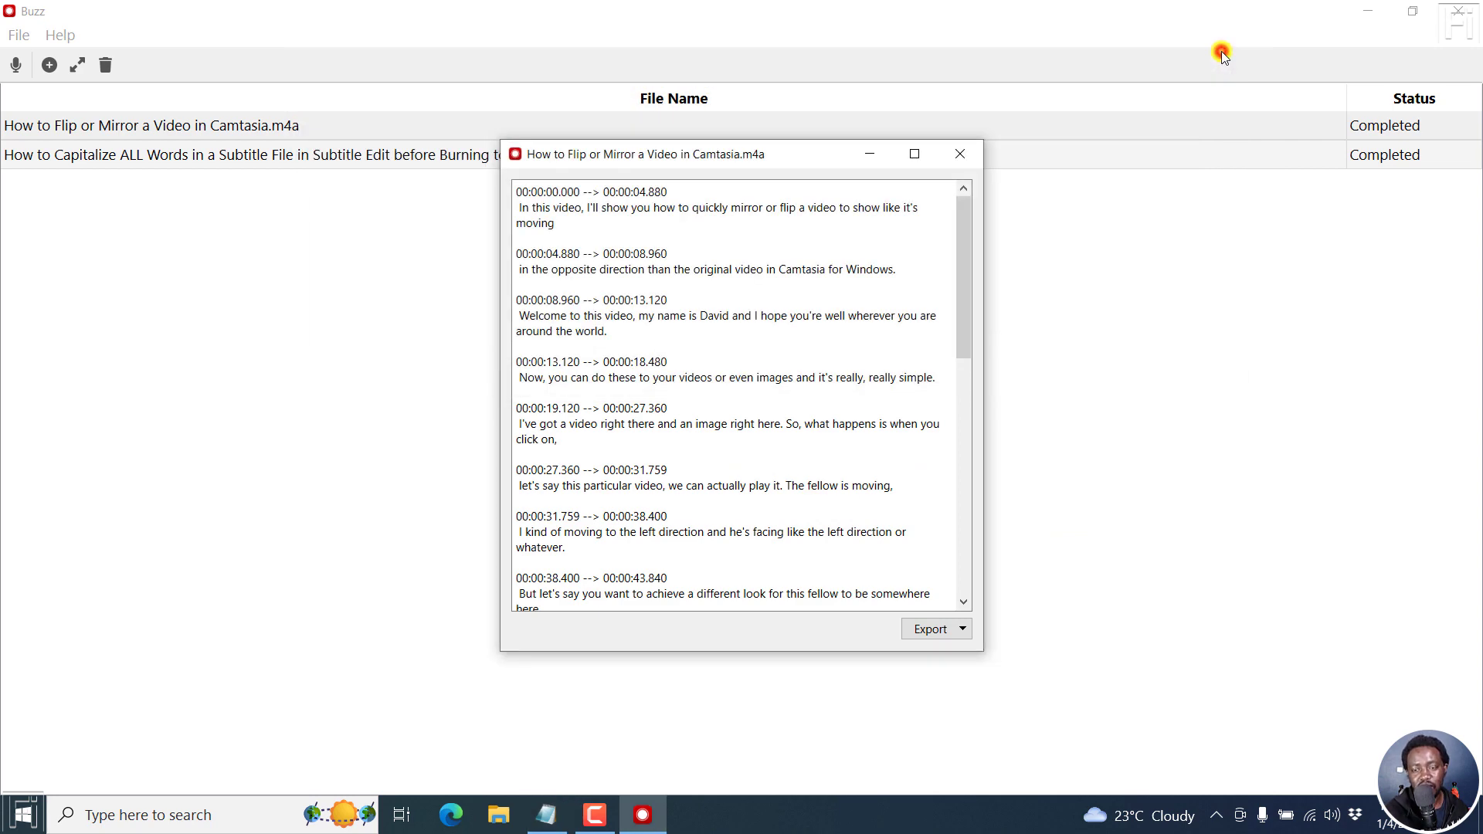
Step: Open the Capitalize ALL Words transcript and close it without exporting
{"action": "left_click", "coordinate": [967, 155]}
{"action": "left_click", "coordinate": [970, 157]}
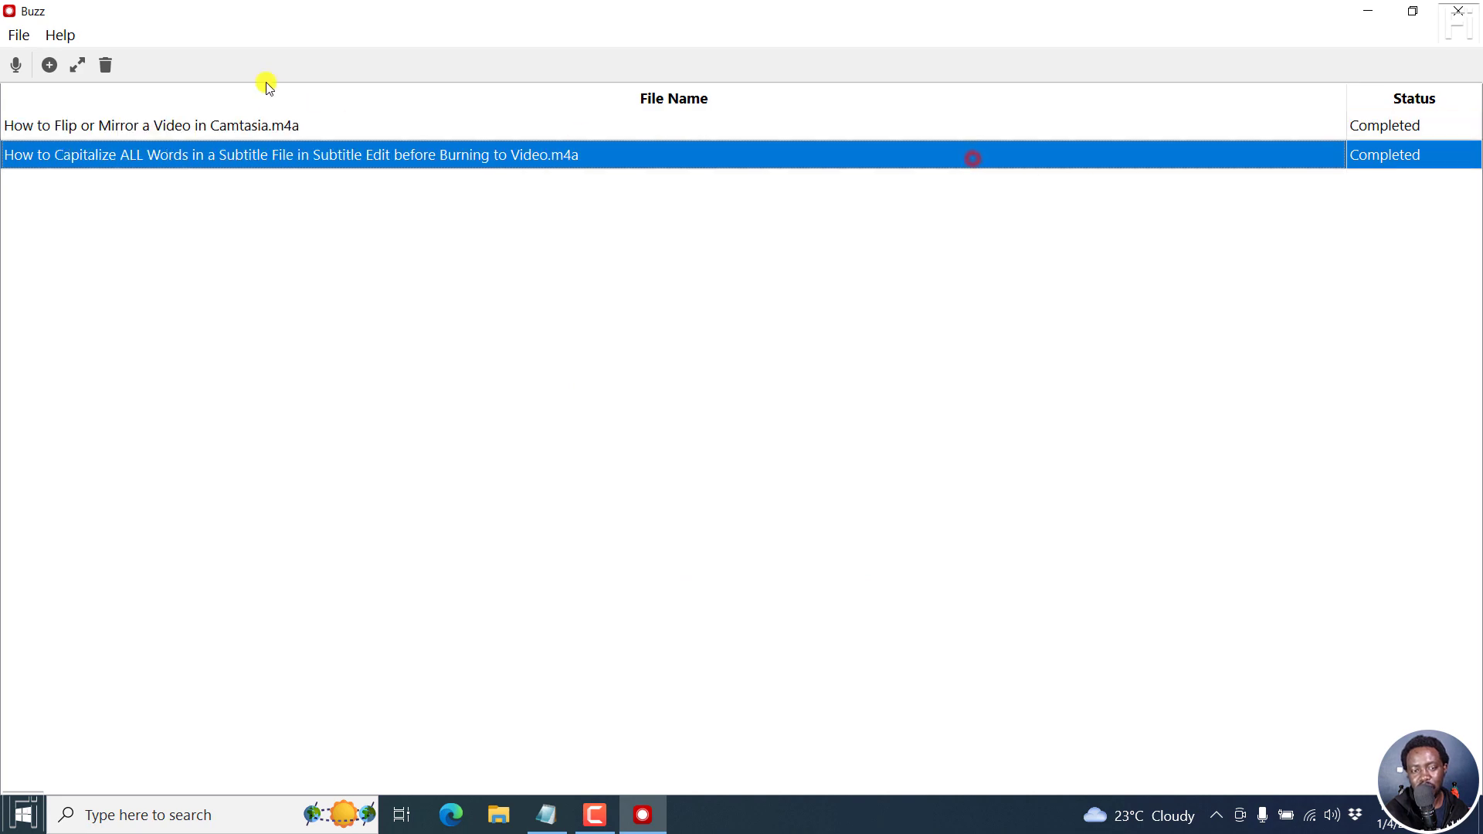
{"action": "left_click", "coordinate": [78, 65]}
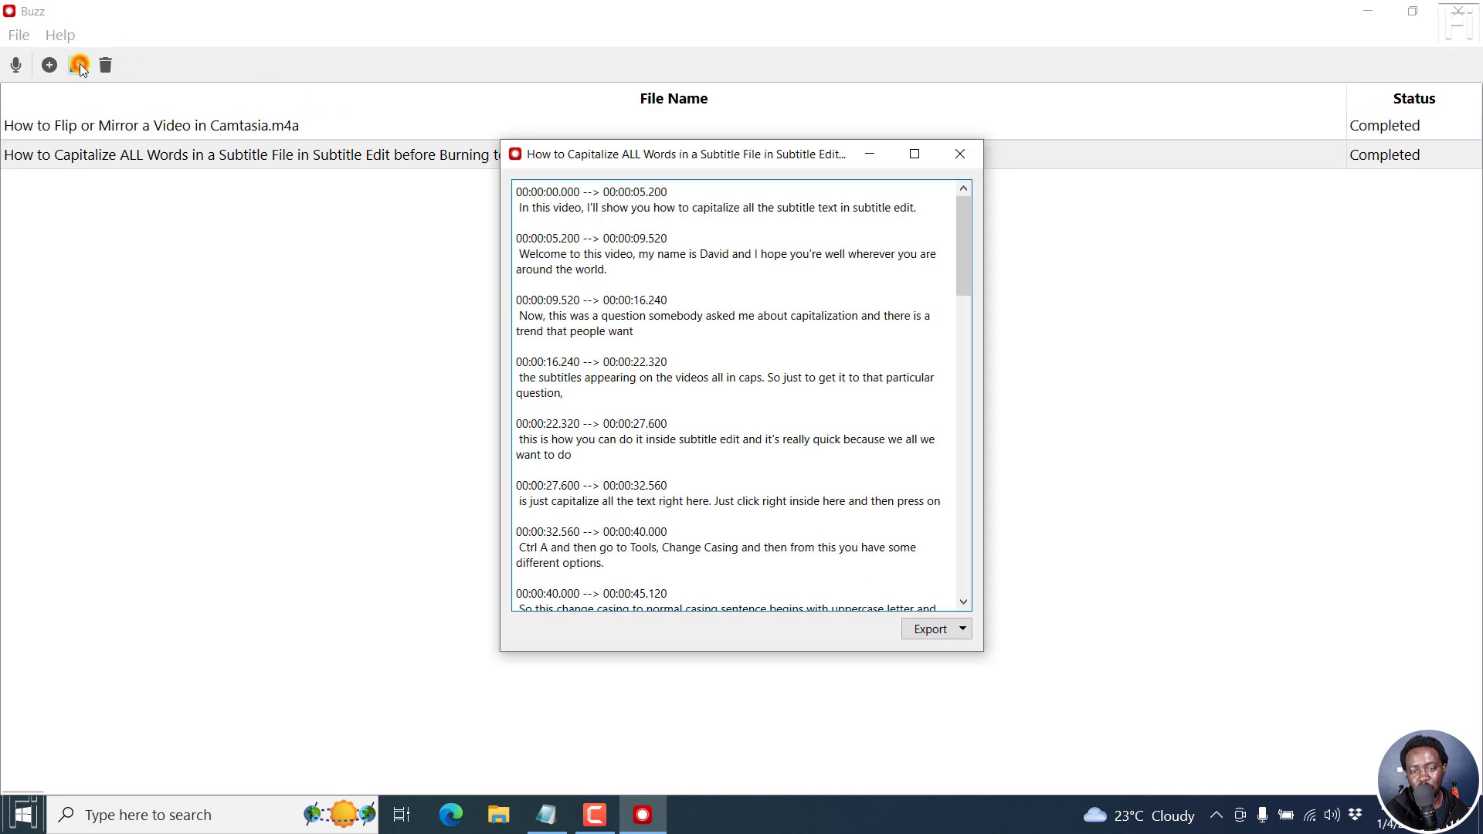
{"action": "left_click", "coordinate": [946, 626]}
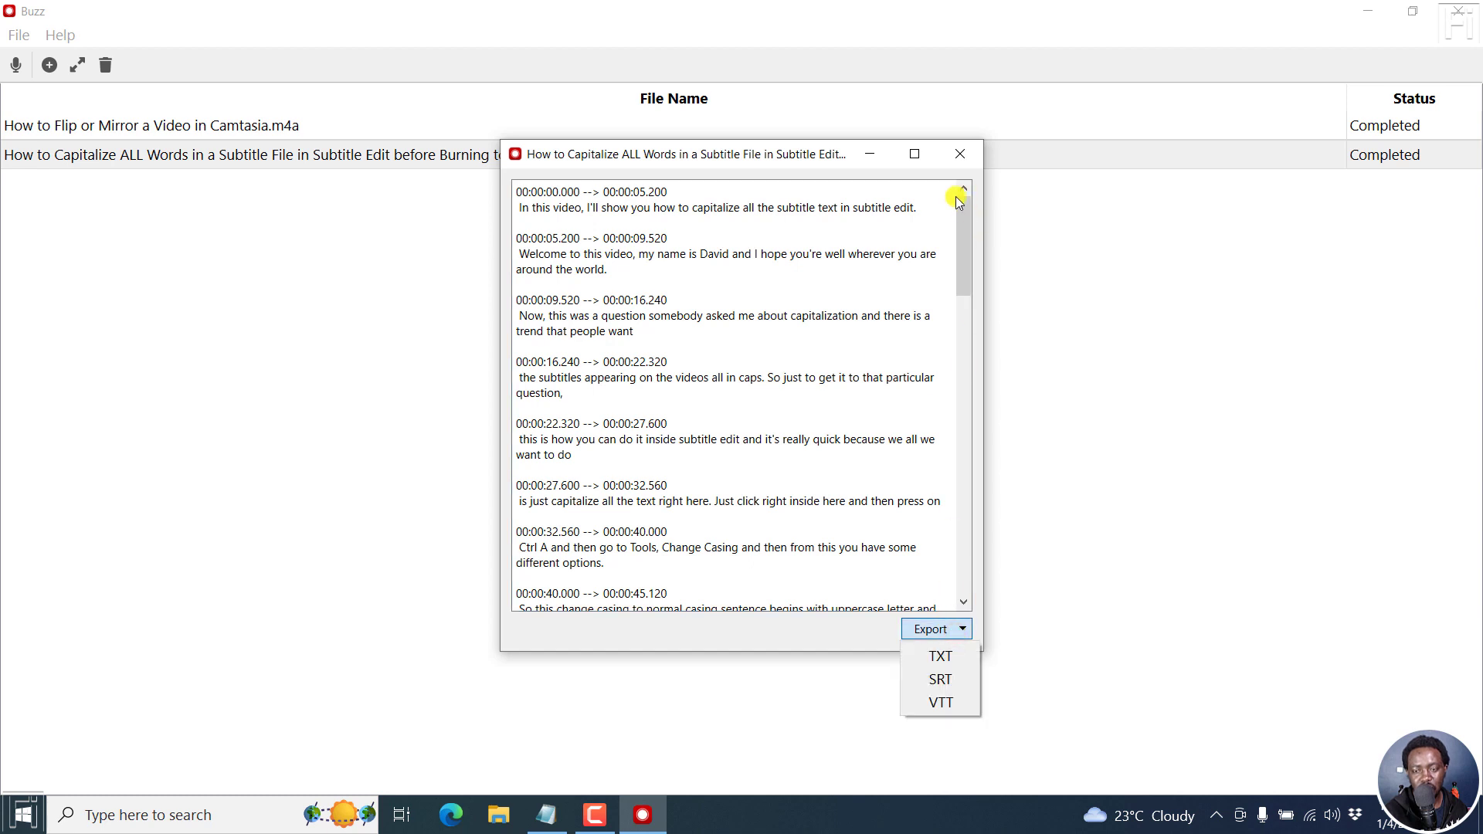
{"action": "left_click", "coordinate": [961, 155]}
{"action": "left_click", "coordinate": [961, 154]}
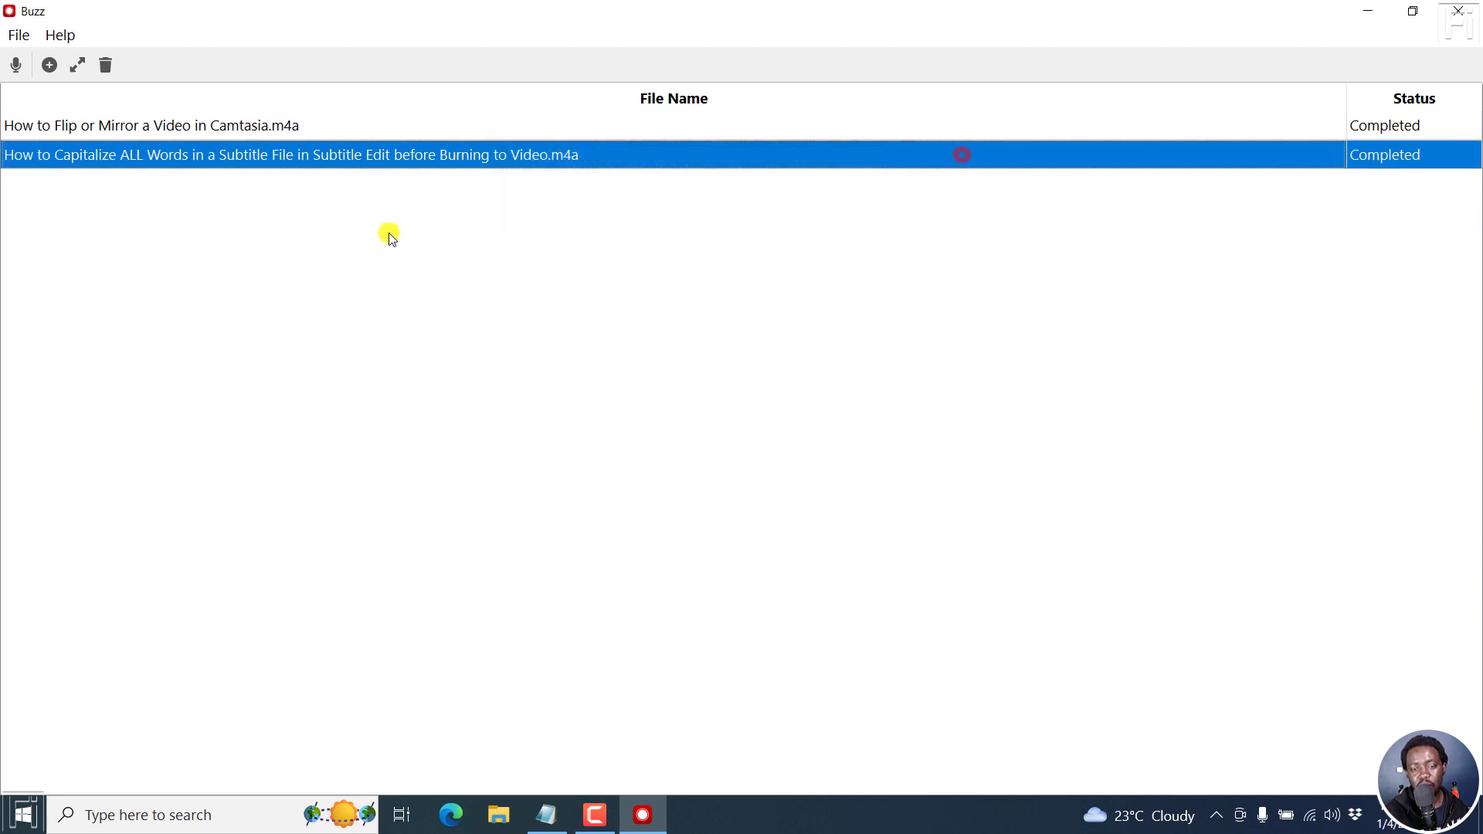